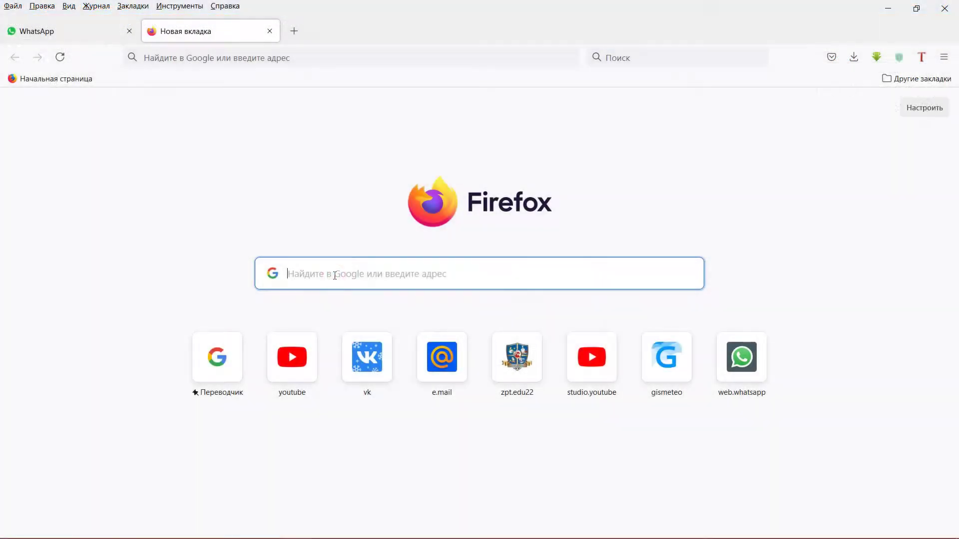
- Search Google for 'тату пнг' and switch to the image results
type("тату")
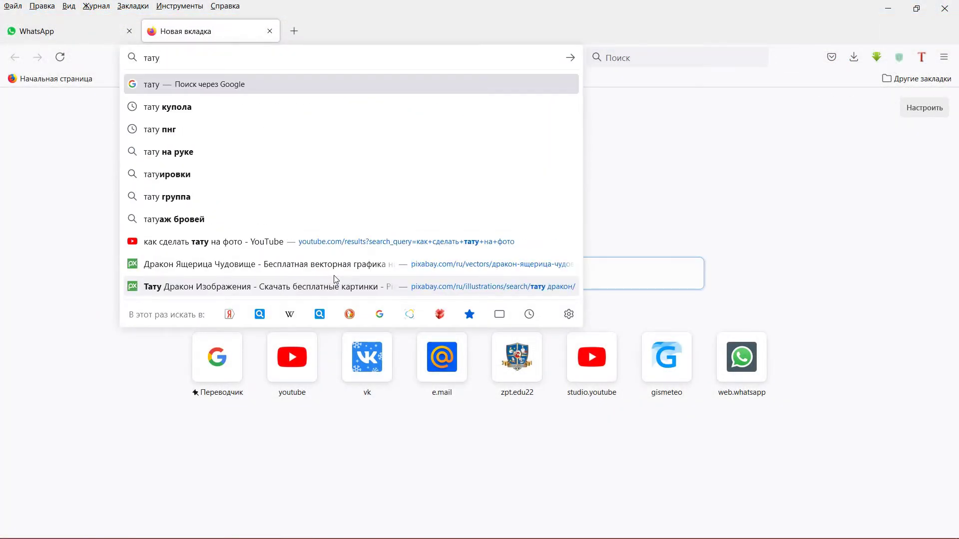
type(" пнг")
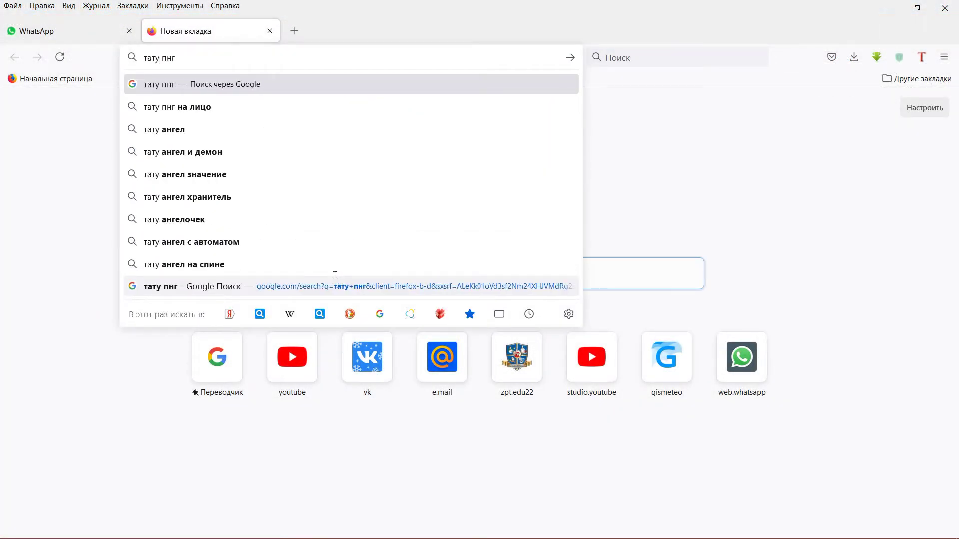
key("Return")
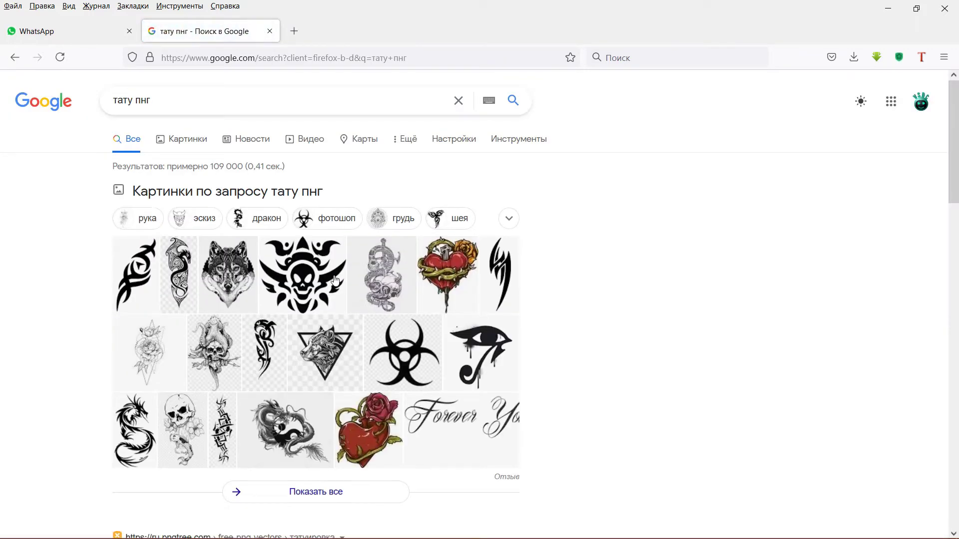
left_click(188, 143)
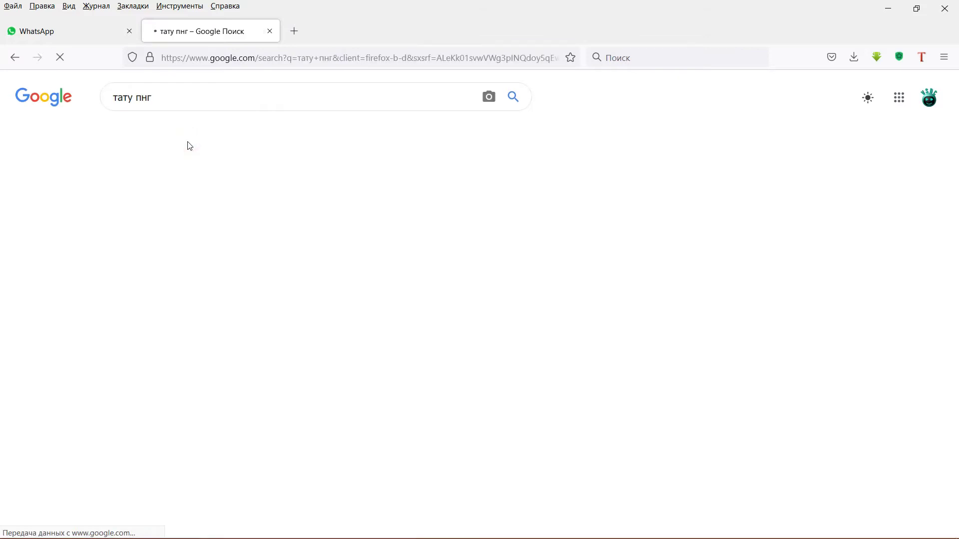
- Browse down through the tattoo designs on transparent backgrounds
scroll(195, 189, "down", 2)
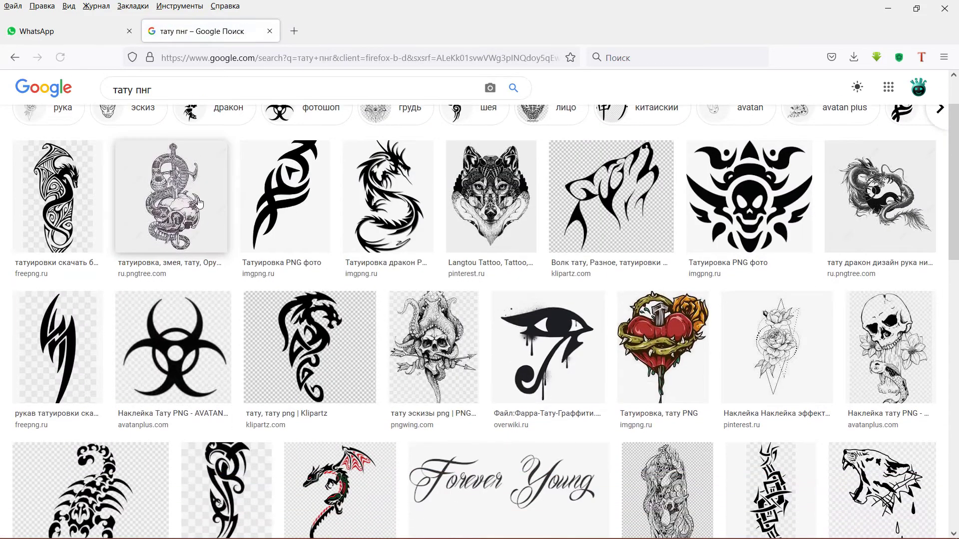
scroll(199, 209, "down", 3)
scroll(200, 209, "down", 2)
scroll(199, 209, "down", 2)
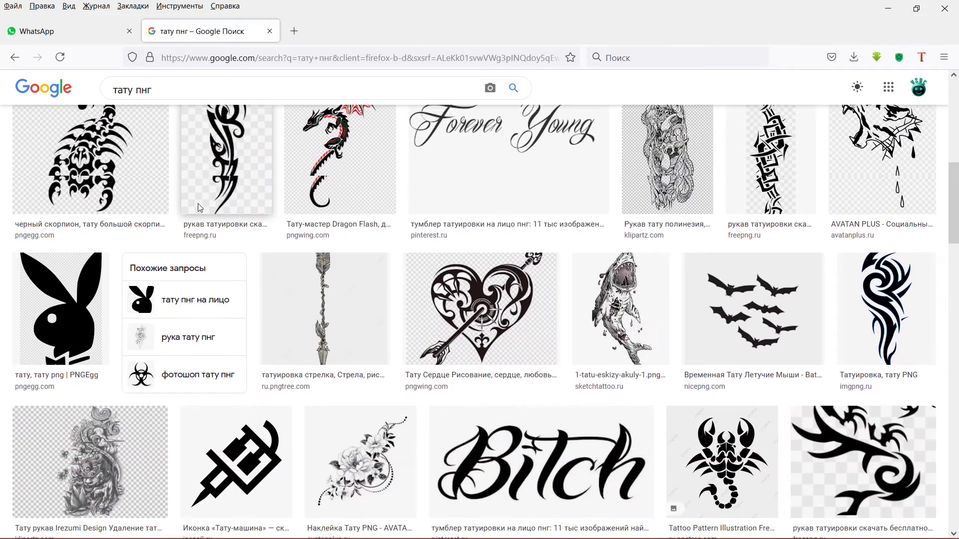
scroll(199, 209, "down", 3)
scroll(199, 209, "down", 2)
scroll(199, 209, "down", 2)
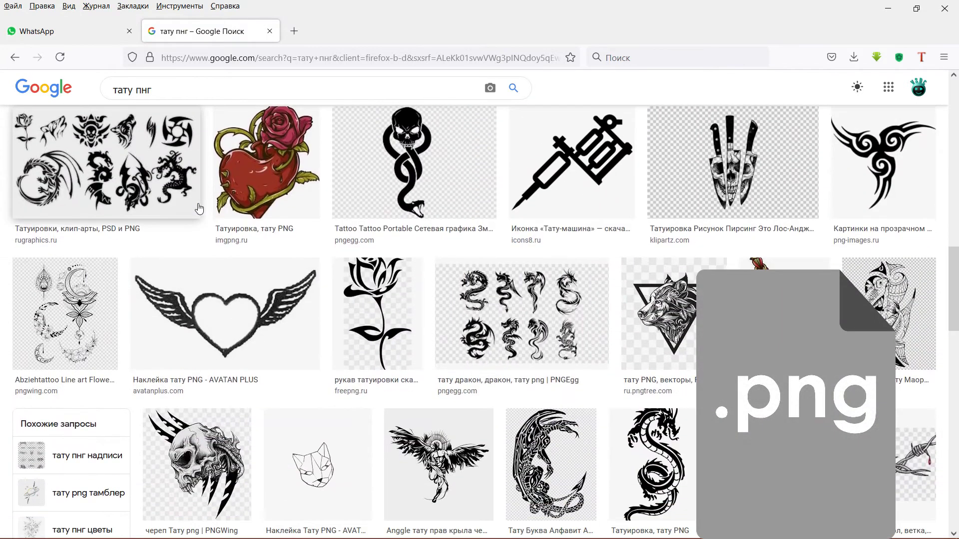
scroll(199, 209, "down", 2)
scroll(200, 209, "down", 4)
scroll(199, 208, "down", 4)
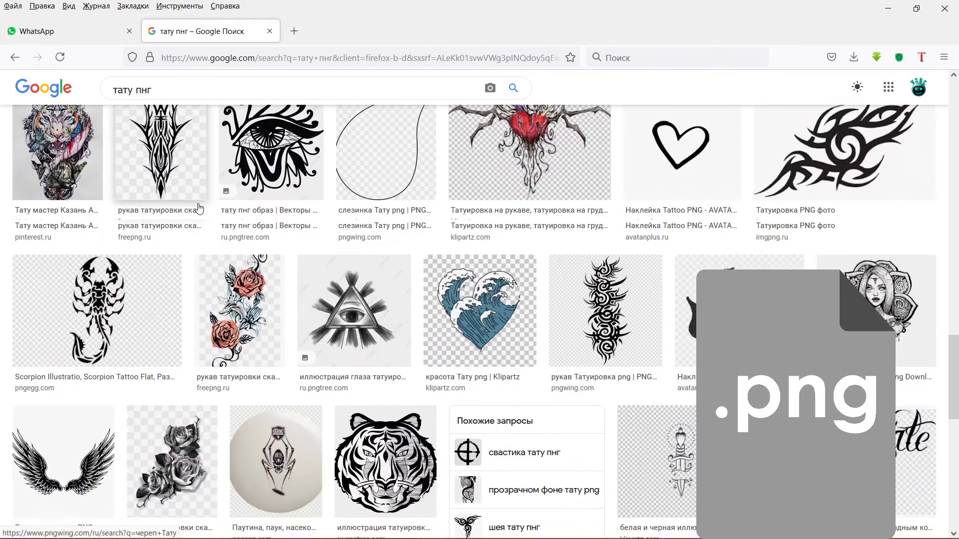
scroll(199, 209, "down", 4)
scroll(200, 209, "down", 3)
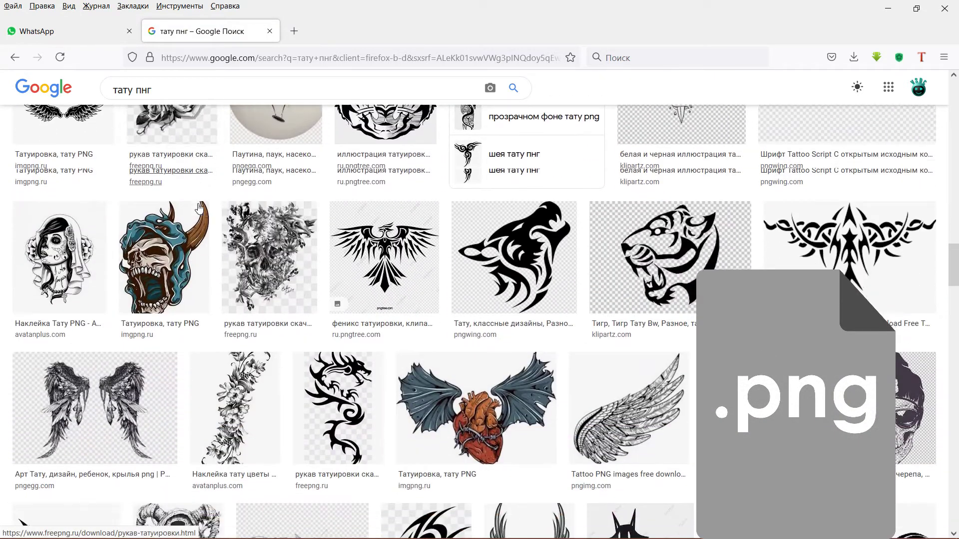
scroll(199, 209, "down", 5)
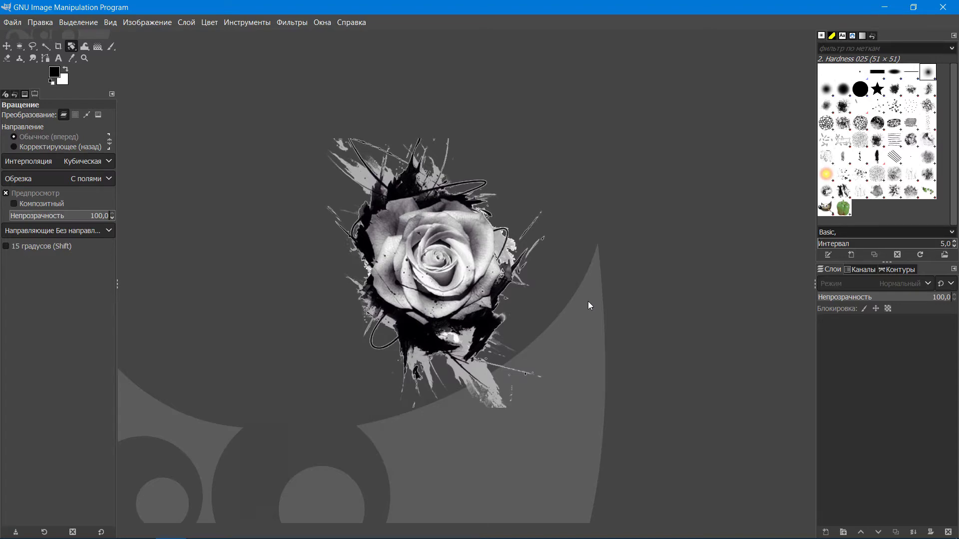
- Open the photo 1.jpg in GIMP and zoom the canvas to 50%
left_click(12, 23)
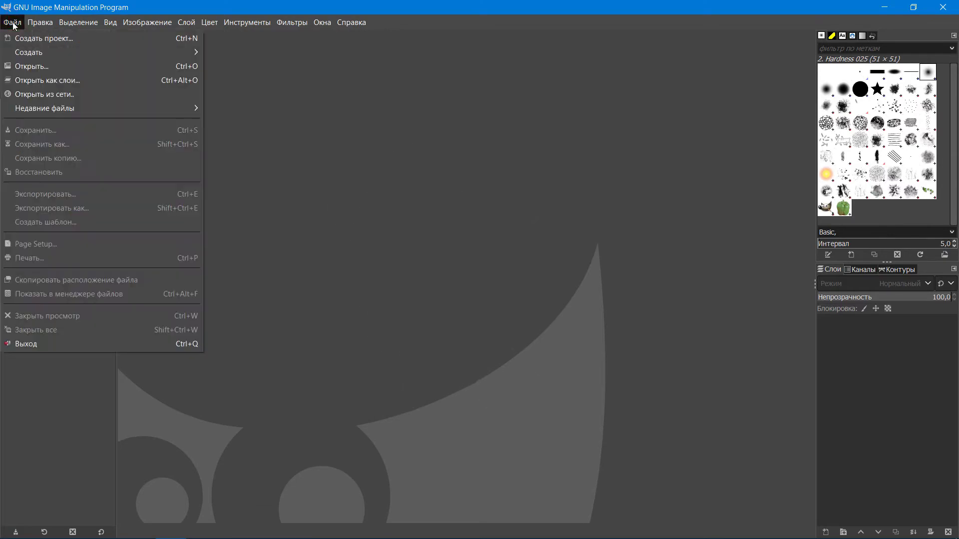
left_click(31, 66)
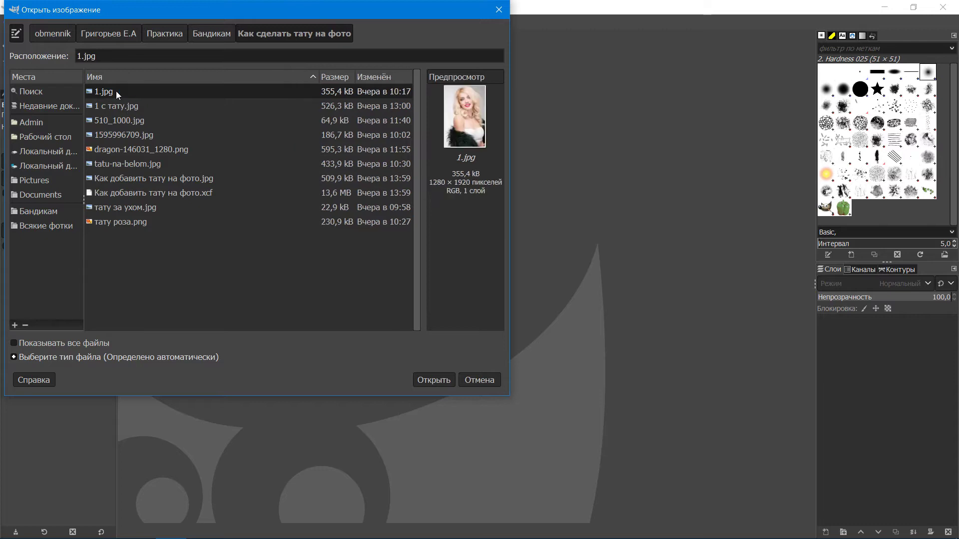
left_click(427, 381)
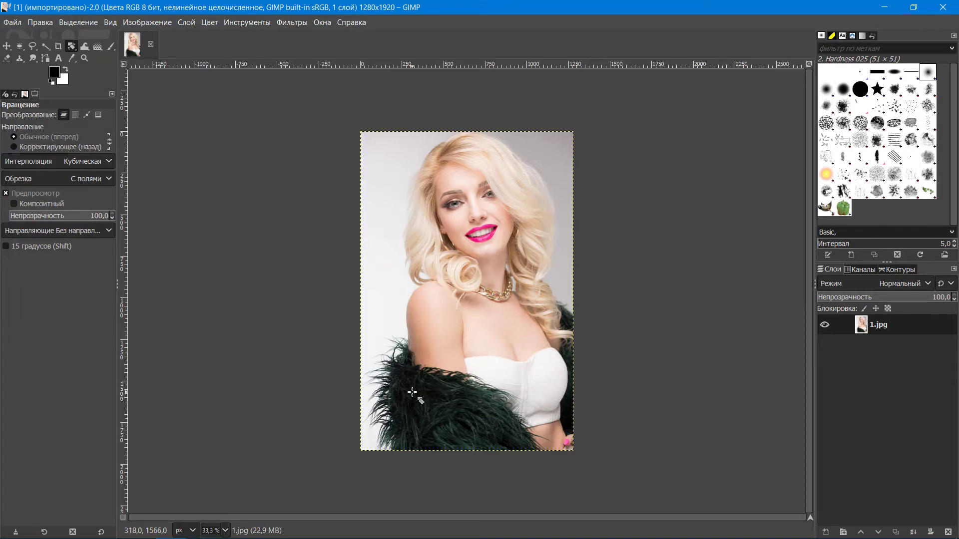
scroll(412, 393, "up", 2)
scroll(635, 387, "down", 1)
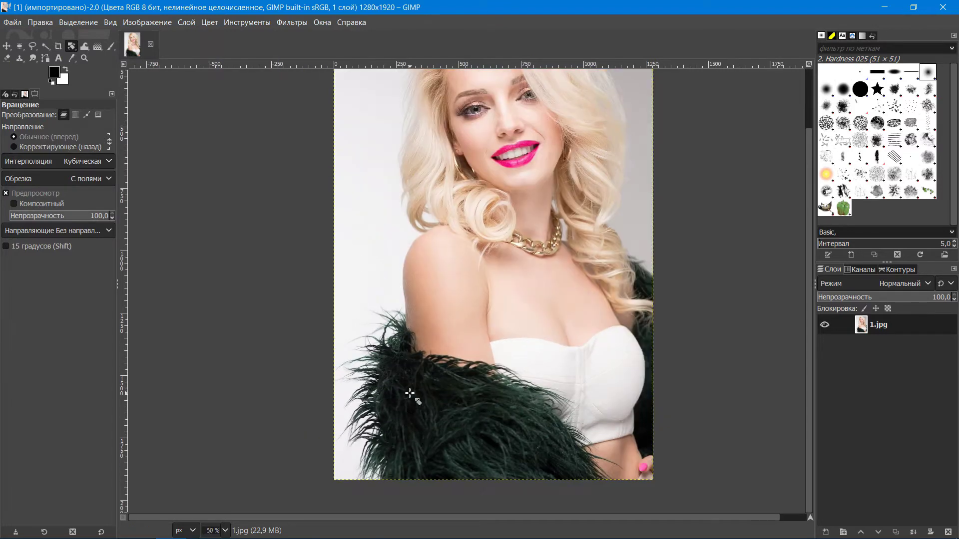
scroll(810, 358, "up", 3)
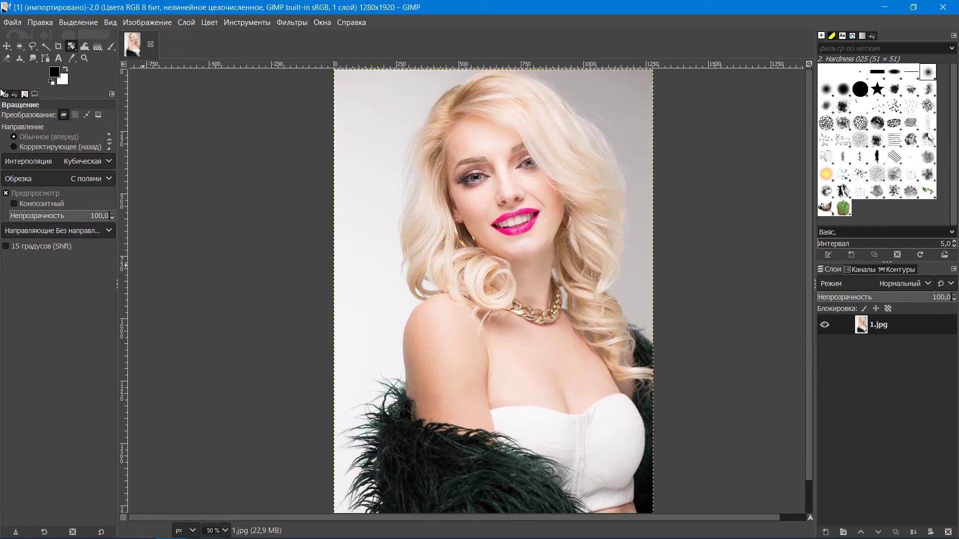
- Add тату роза.png as a new layer above the portrait
left_click(11, 23)
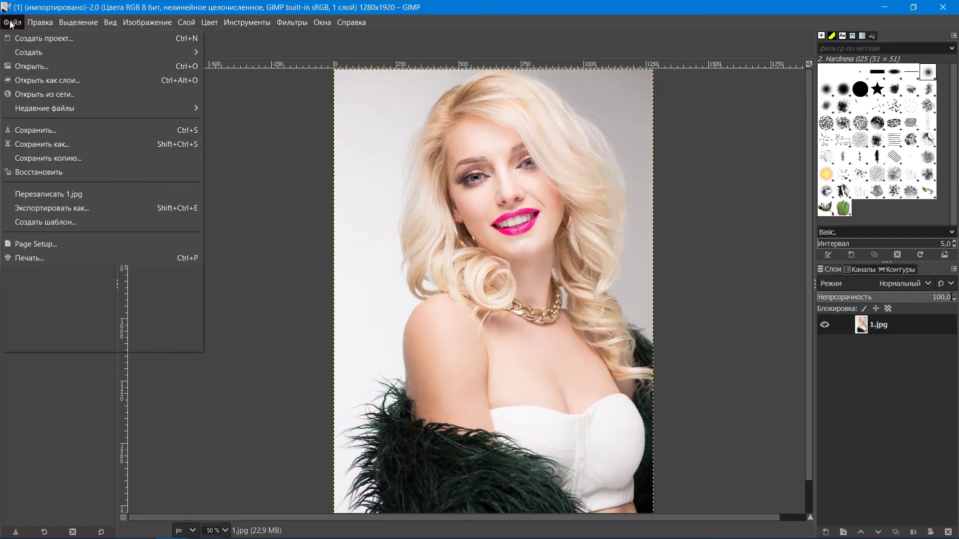
left_click(22, 80)
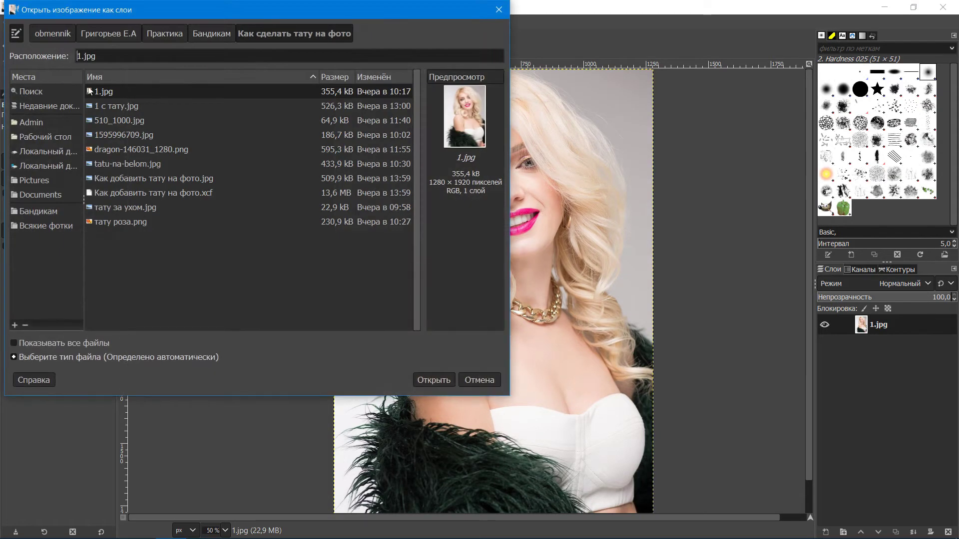
left_click(126, 224)
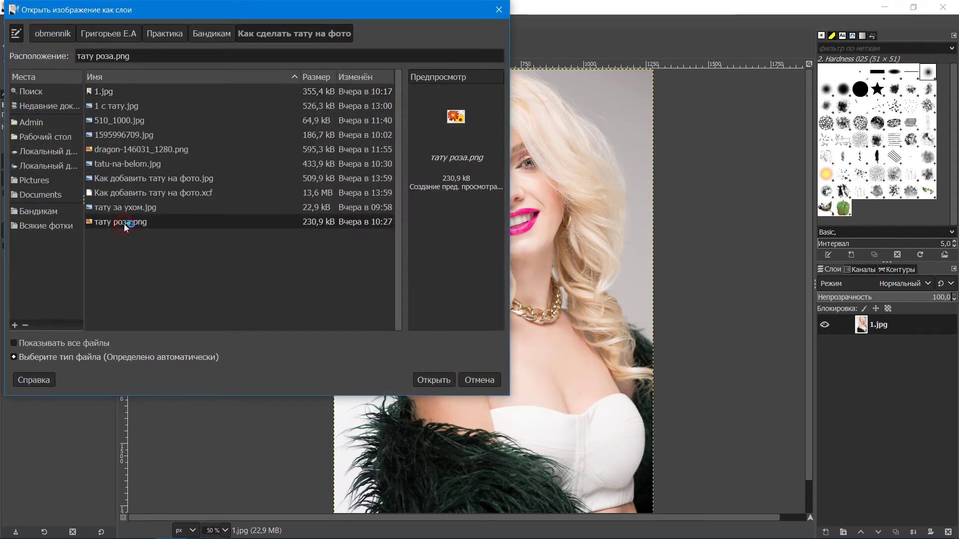
left_click(441, 380)
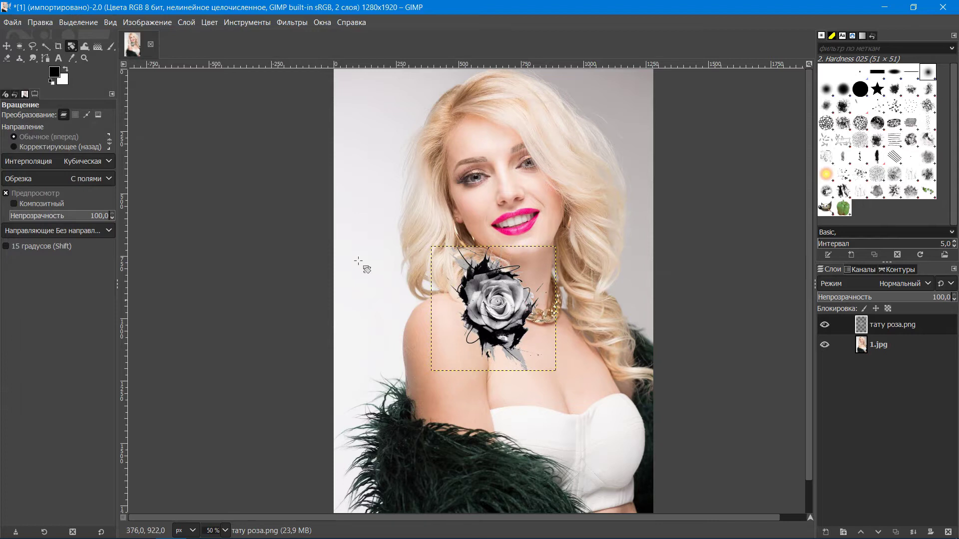
left_click(255, 24)
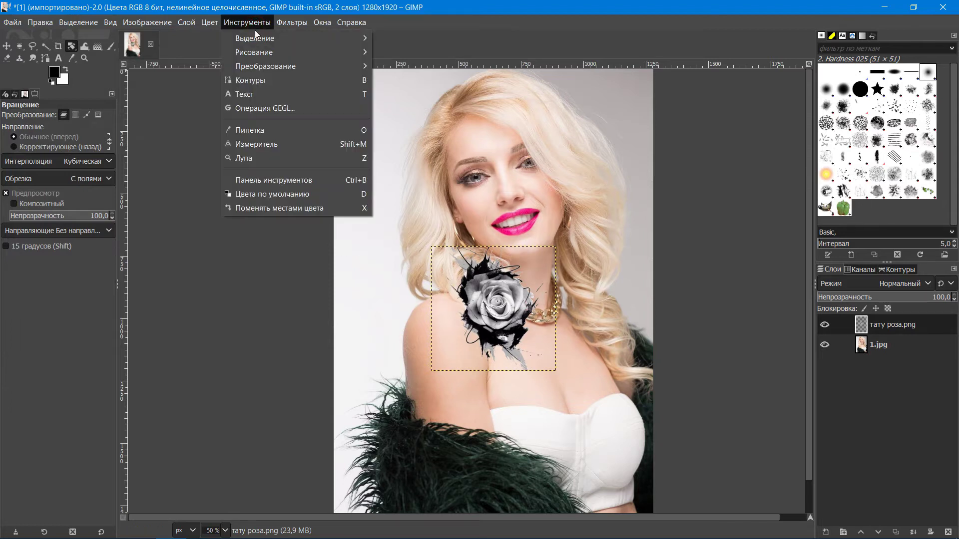
mouse_move(265, 66)
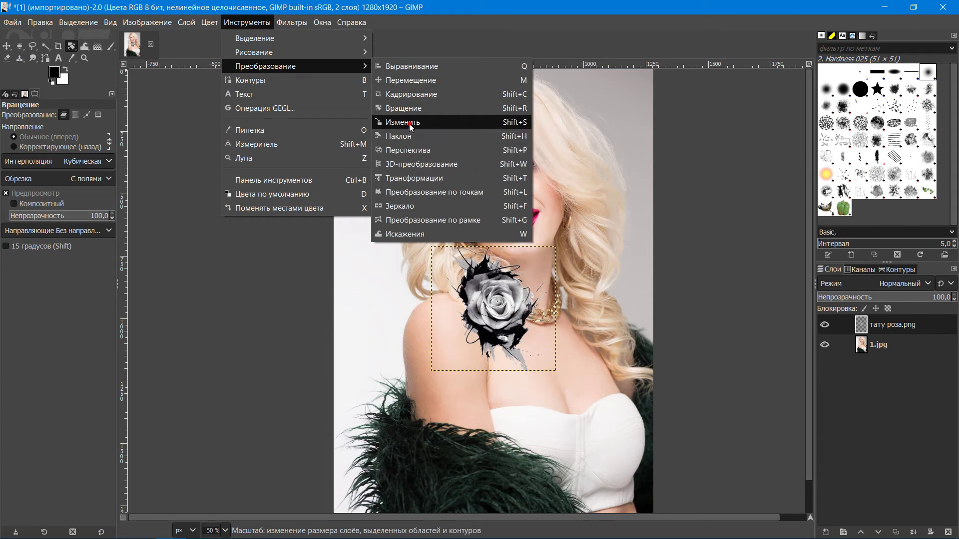
- Scale the rose tattoo to 370 × 370 px and move it onto the woman's shoulder
left_click(409, 124)
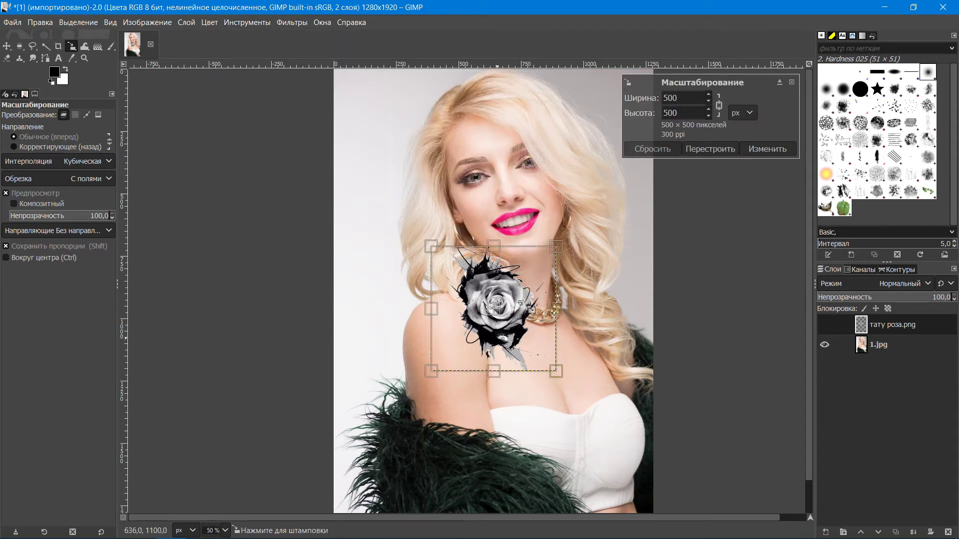
left_click_drag(558, 244, 522, 283)
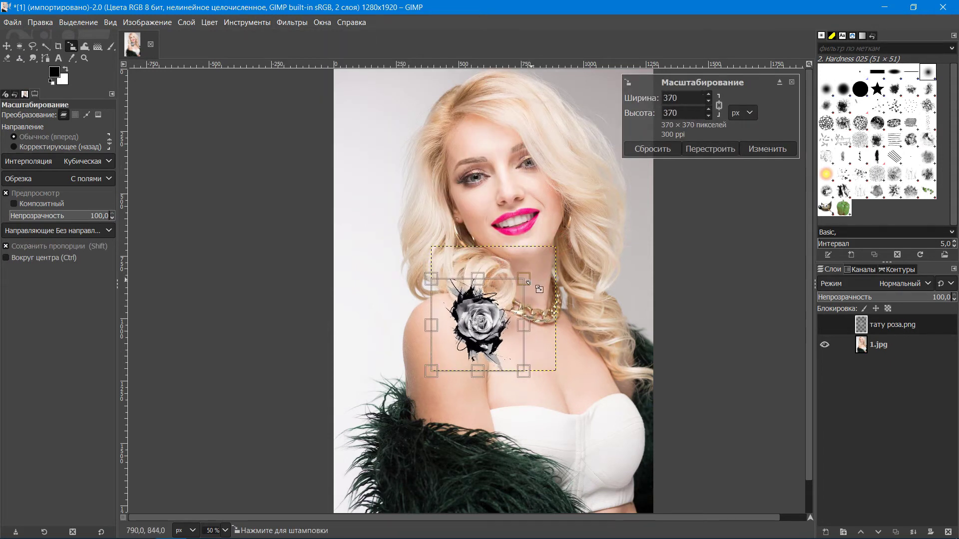
left_click_drag(486, 336, 450, 358)
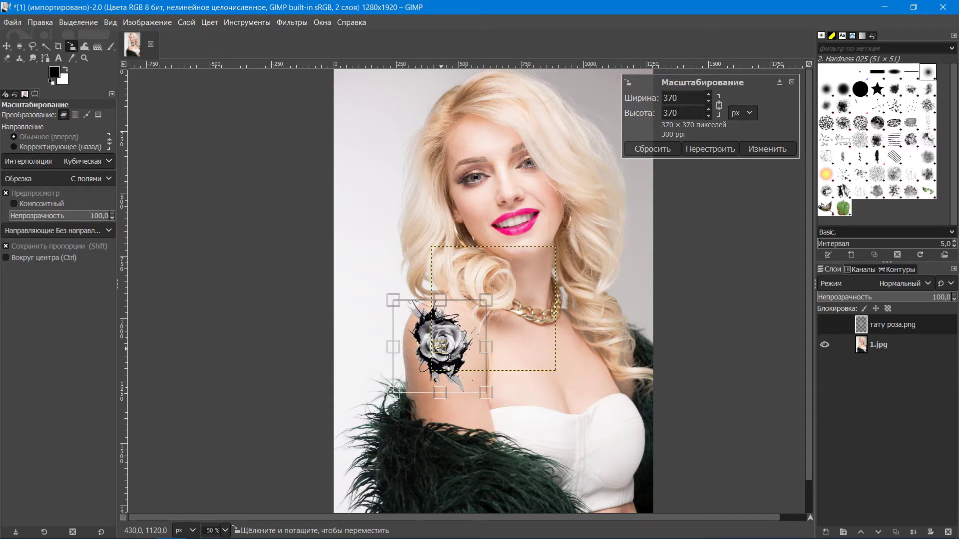
left_click(772, 149)
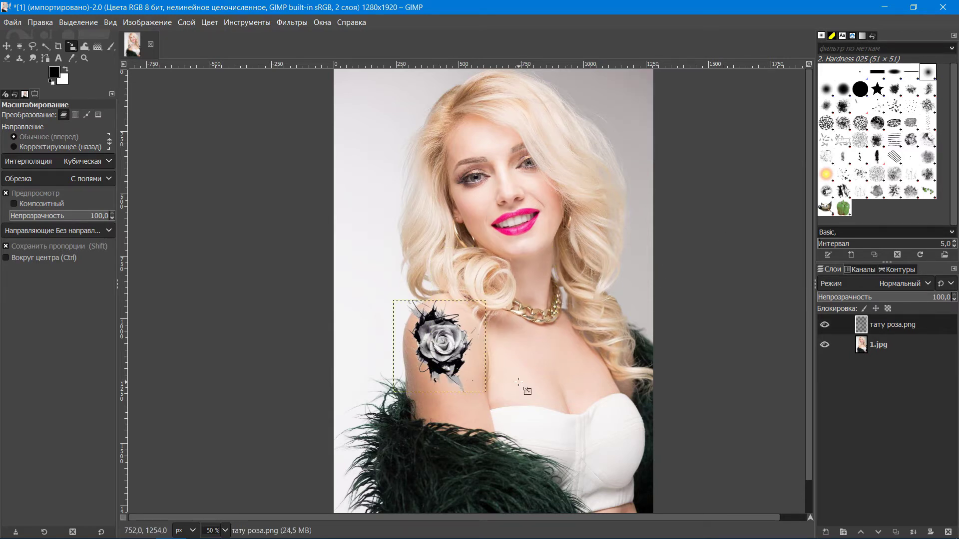
left_click(7, 58)
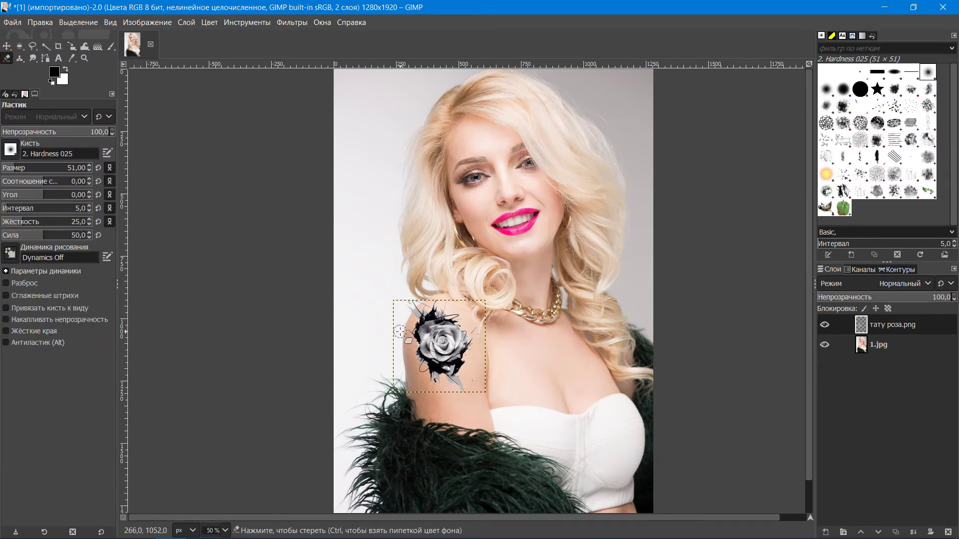
- Set a 94-px soft eraser and erase stray tattoo splatter at the shoulder and hair edge
left_click_drag(15, 171, 23, 170)
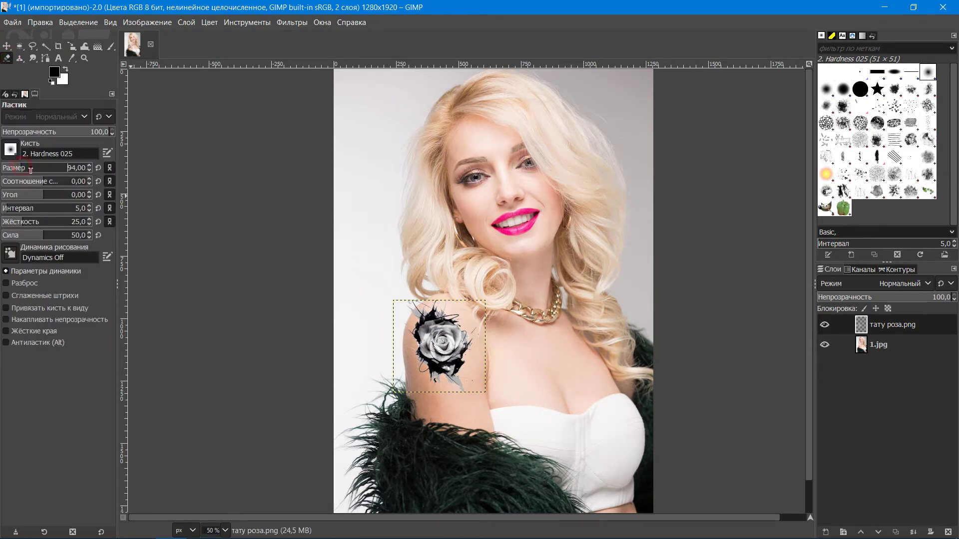
scroll(406, 312, "up", 4)
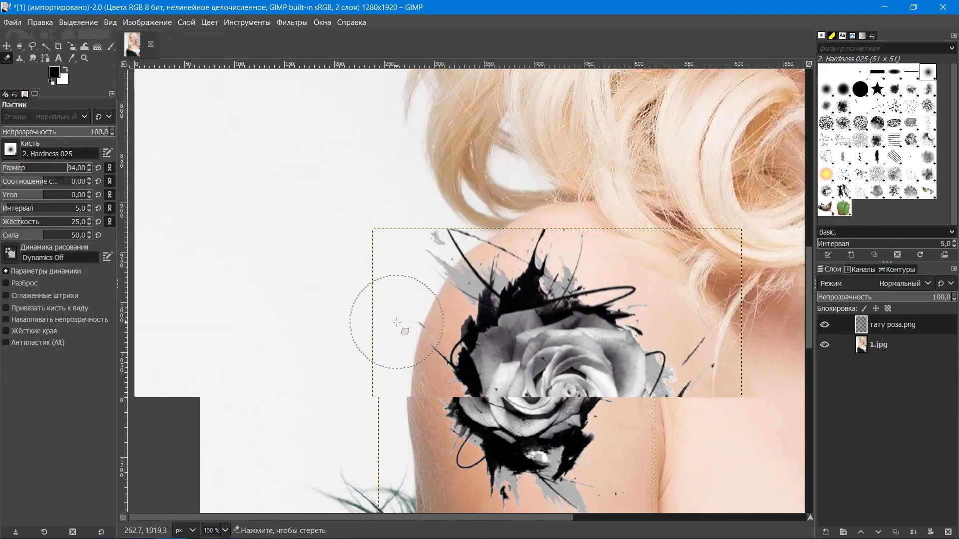
mouse_move(412, 284)
left_mouse_down()
mouse_move(396, 224)
mouse_move(415, 257)
mouse_move(472, 237)
mouse_move(449, 210)
mouse_move(455, 235)
mouse_move(392, 306)
mouse_move(403, 327)
mouse_move(435, 267)
left_mouse_up()
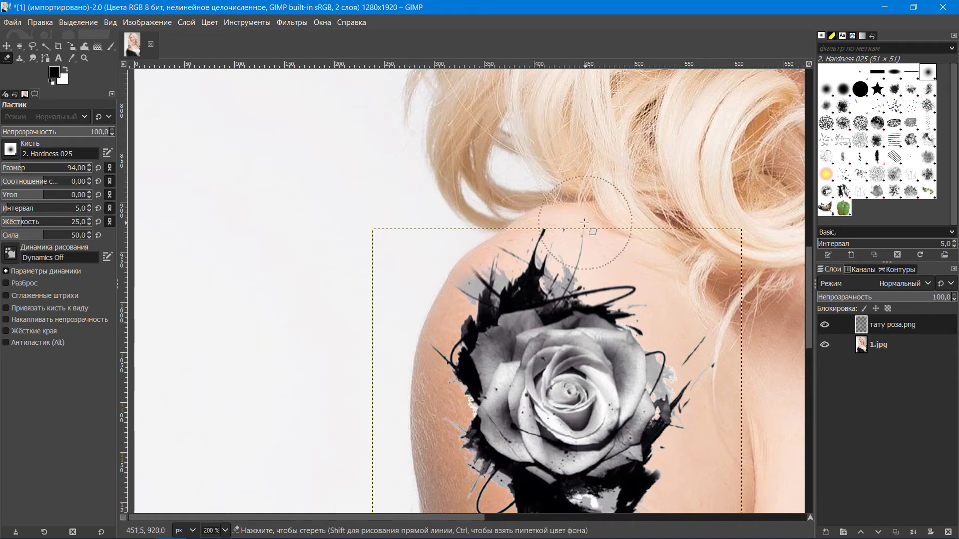
mouse_move(508, 210)
left_mouse_down()
mouse_move(555, 214)
mouse_move(534, 206)
left_mouse_up()
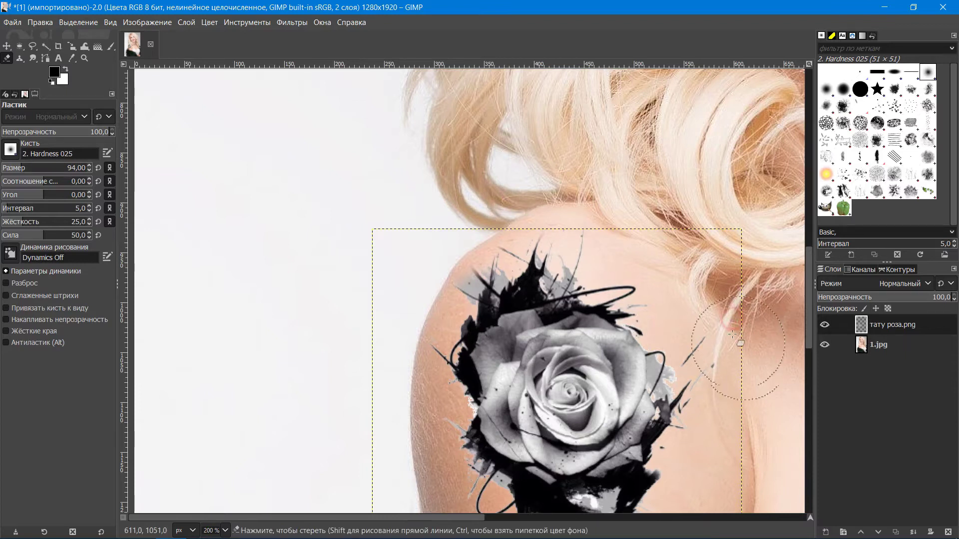
- Scroll and pan so the whole portrait is centred in view
scroll(741, 345, "down", 1, "ctrl")
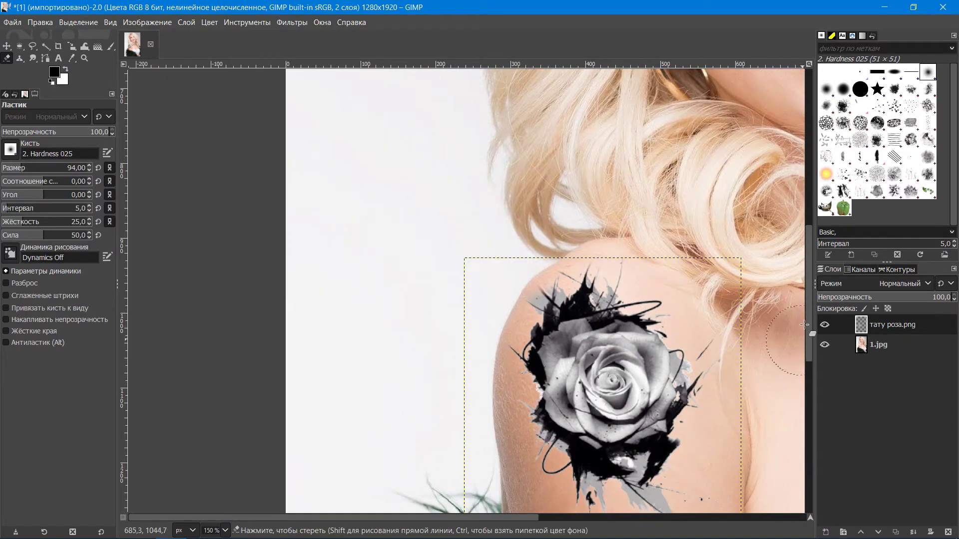
left_click_drag(808, 327, 811, 364)
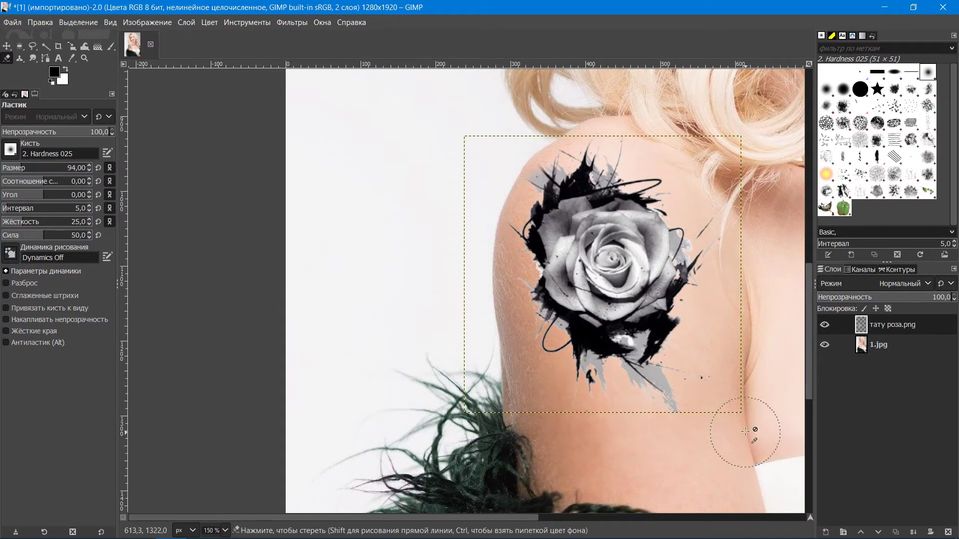
scroll(749, 430, "down", 1, "ctrl")
scroll(745, 431, "down", 1, "ctrl")
left_click_drag(564, 519, 603, 519)
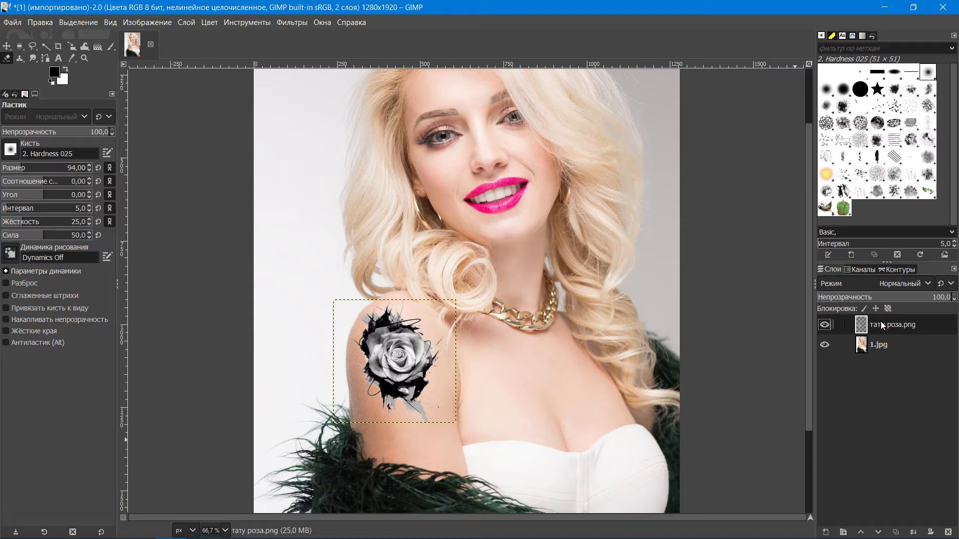
- Set the rose tattoo layer to Multiply mode at about 92% opacity
left_click(927, 284)
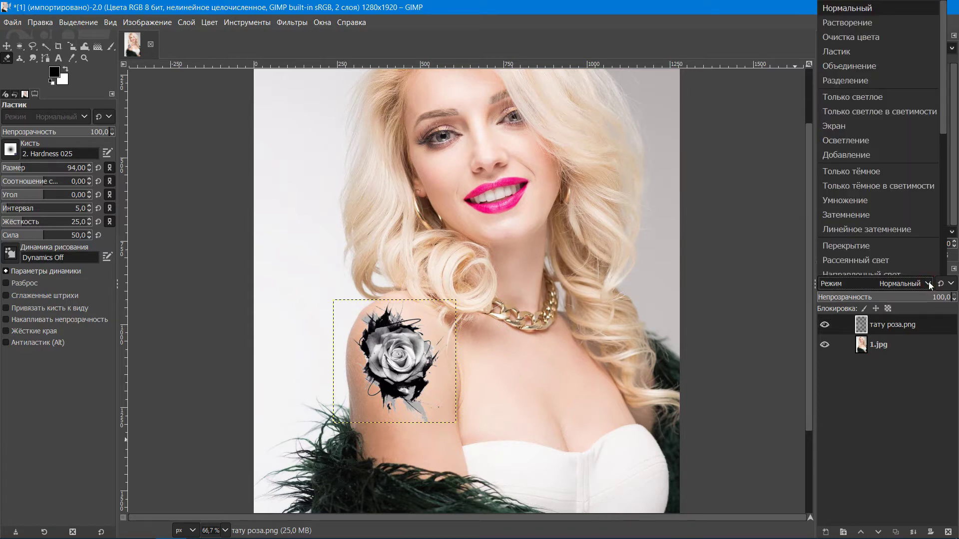
left_click(859, 201)
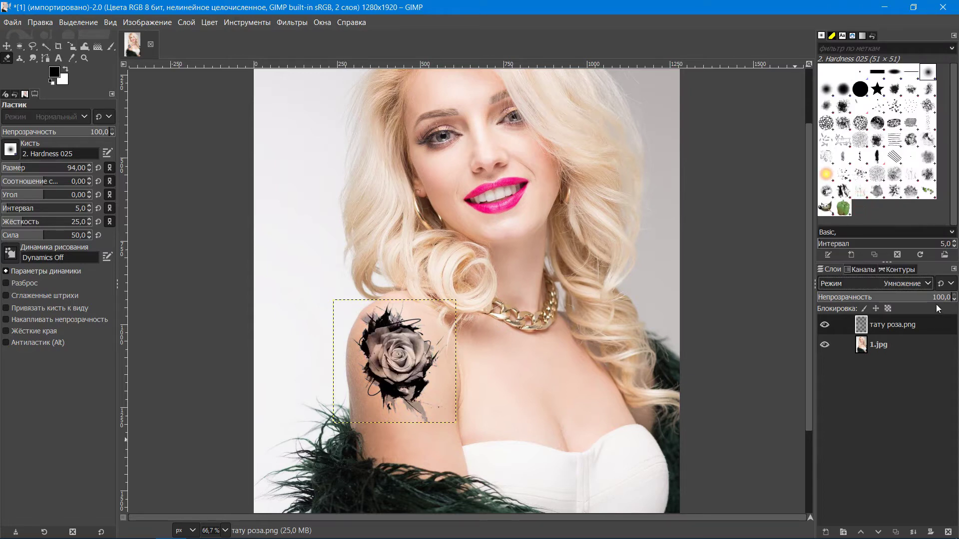
left_click_drag(929, 300, 940, 297)
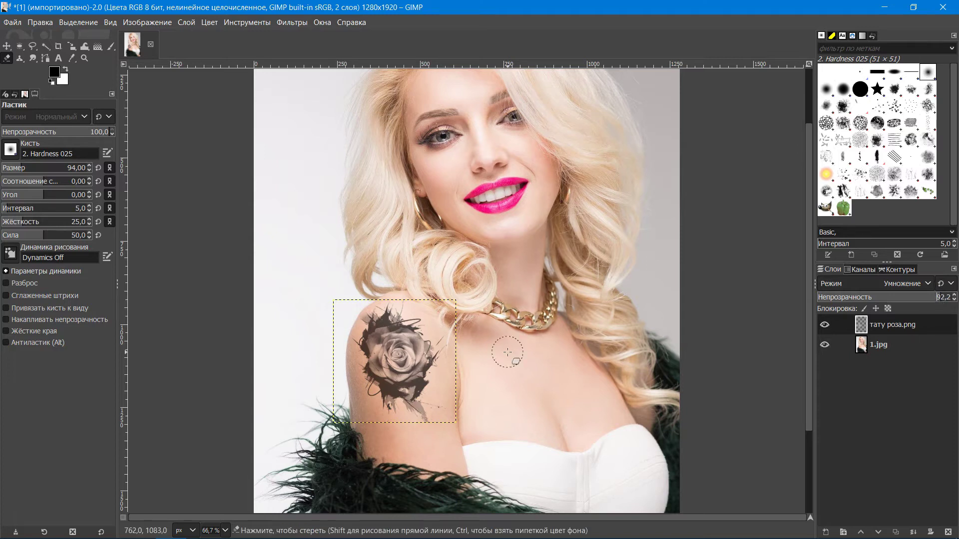
- Open the skull image tatu-na-belom.jpg as a new layer above the portrait
left_click(15, 25)
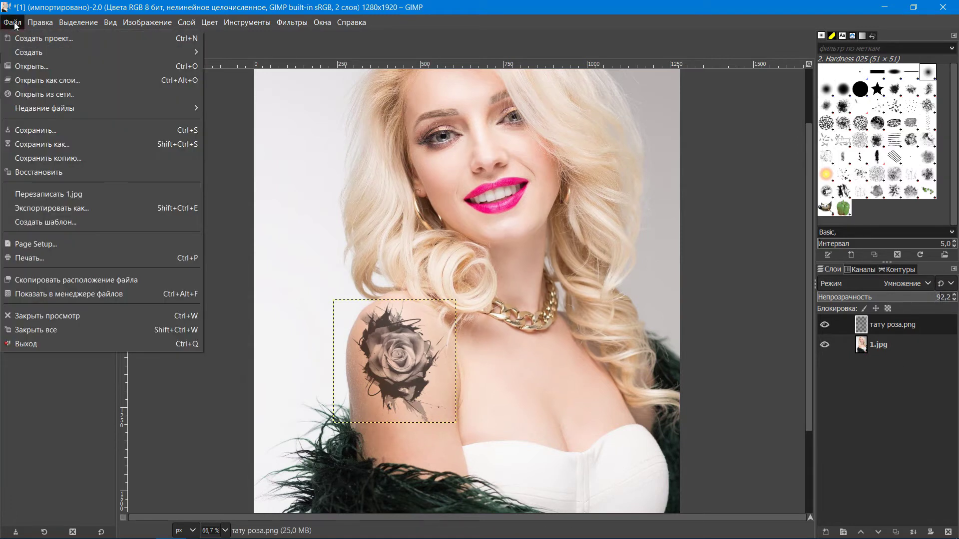
left_click(37, 80)
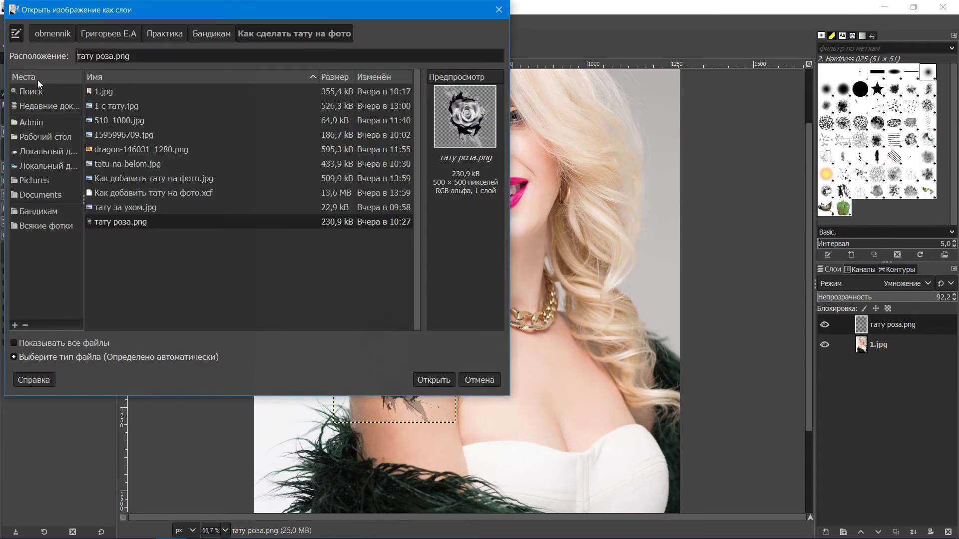
left_click(107, 135)
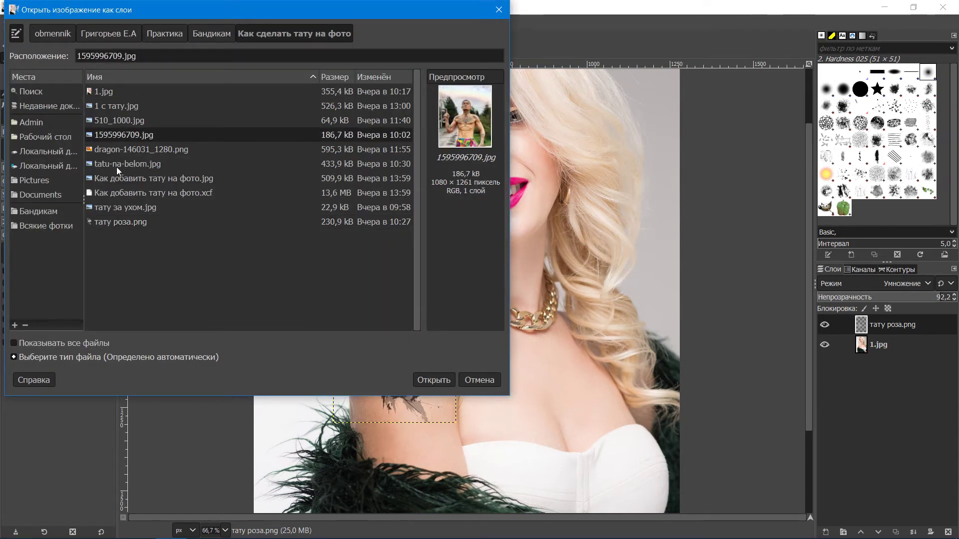
left_click(116, 167)
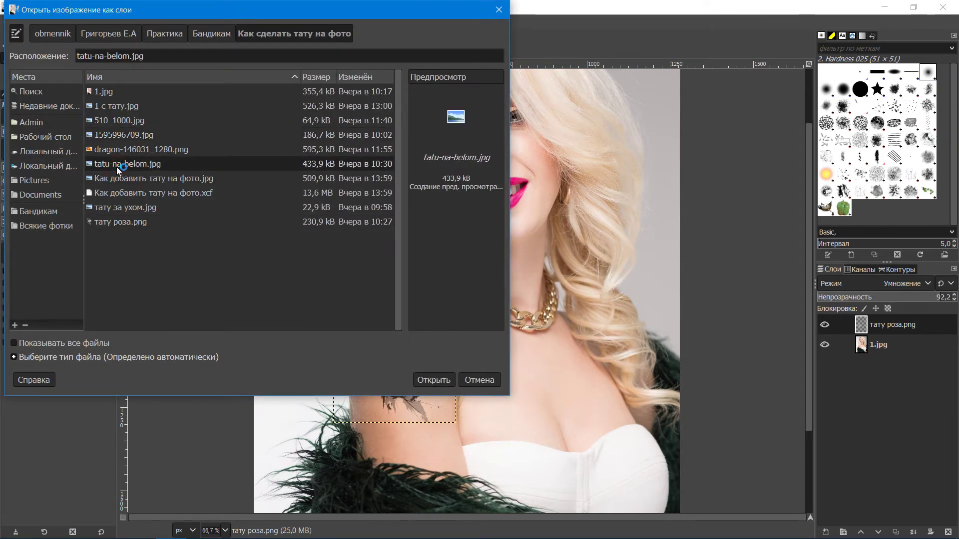
left_click(425, 380)
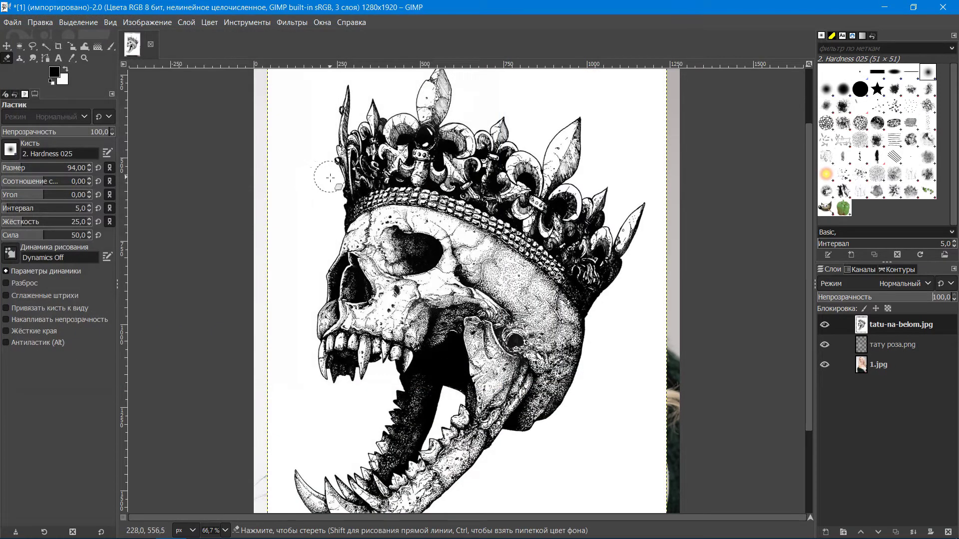
- Scale the skull layer down to 194×277 px and position it just below the necklace
scroll(330, 177, "down", 1)
scroll(330, 177, "down", 1)
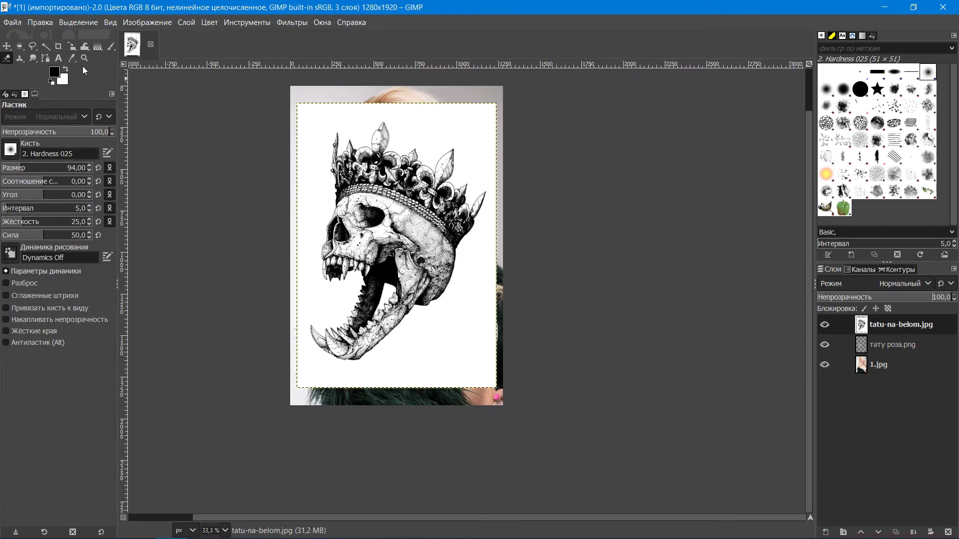
left_click(71, 47)
left_click(353, 202)
mouse_move(300, 107)
left_mouse_down()
mouse_move(360, 245)
mouse_move(432, 279)
left_mouse_up()
scroll(424, 282, "up", 1)
scroll(424, 283, "up", 1)
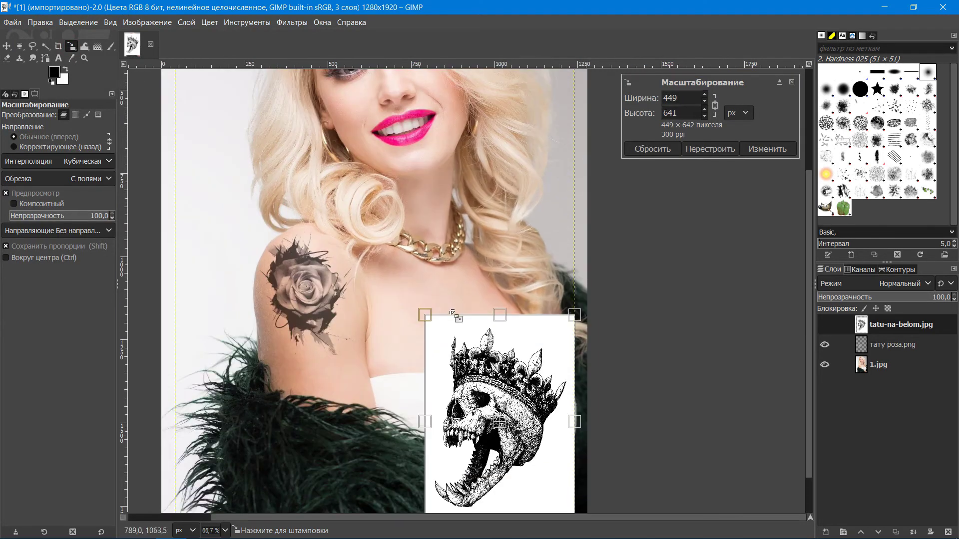
left_click_drag(422, 315, 461, 368)
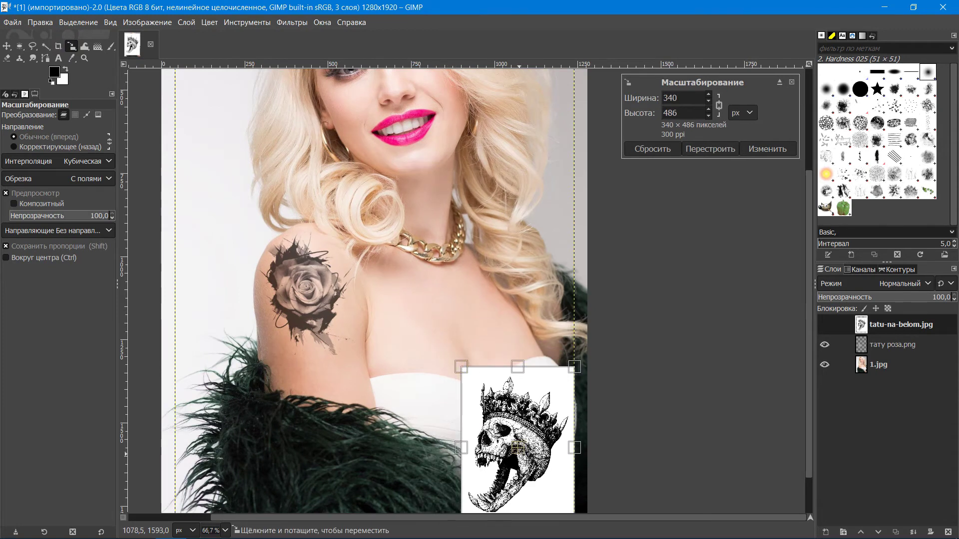
left_click_drag(517, 450, 421, 340)
left_click_drag(357, 265, 405, 335)
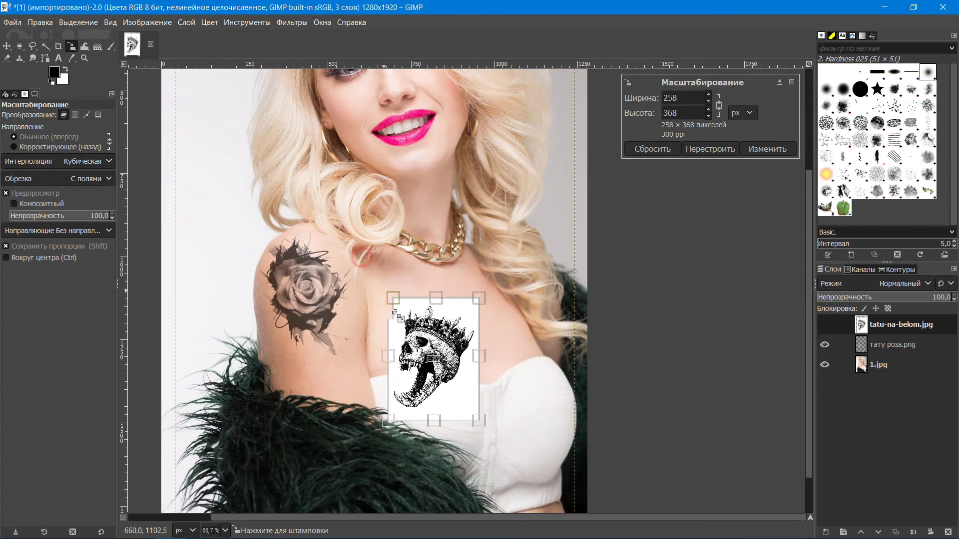
left_click_drag(446, 374, 411, 331)
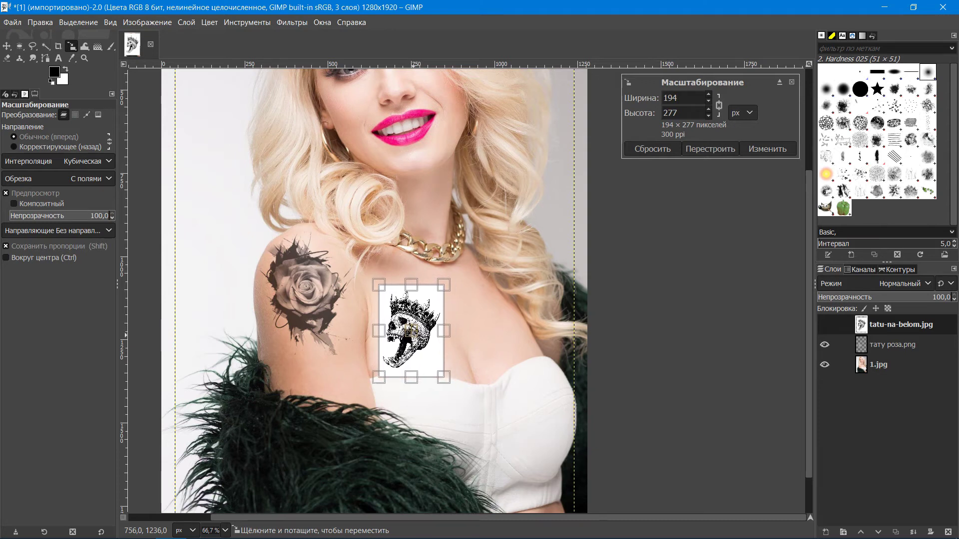
- Apply the skull scaling, set its layer to Multiply, and hide the rose tattoo layer
left_click(767, 149)
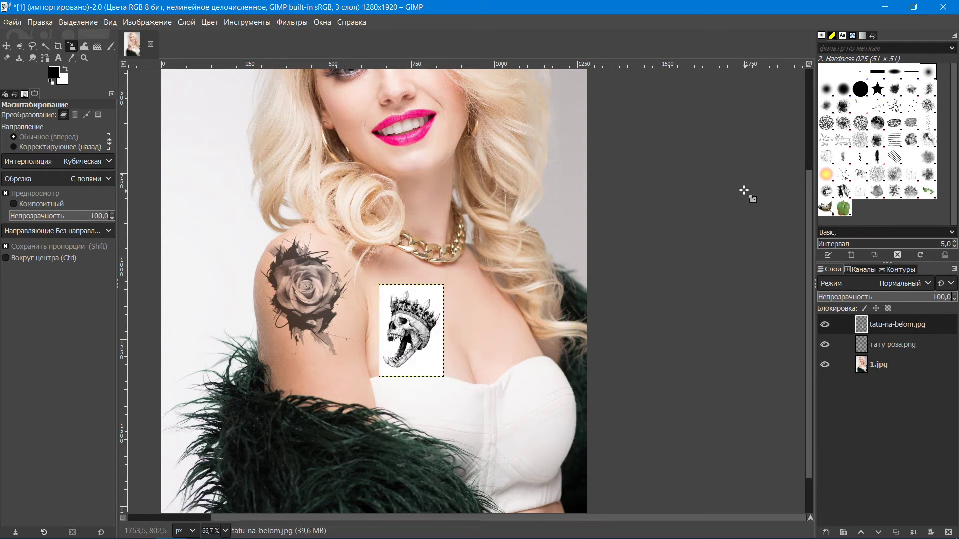
left_click(928, 283)
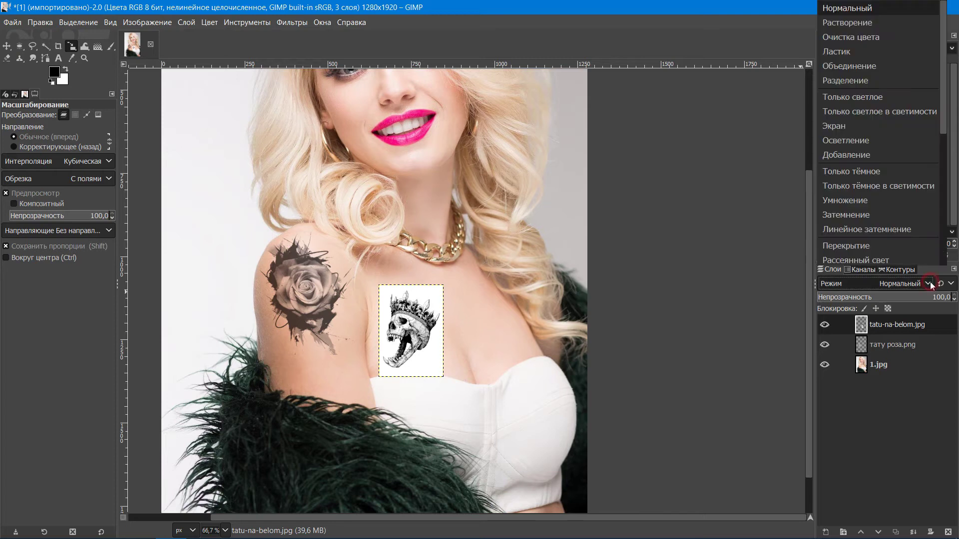
left_click(855, 205)
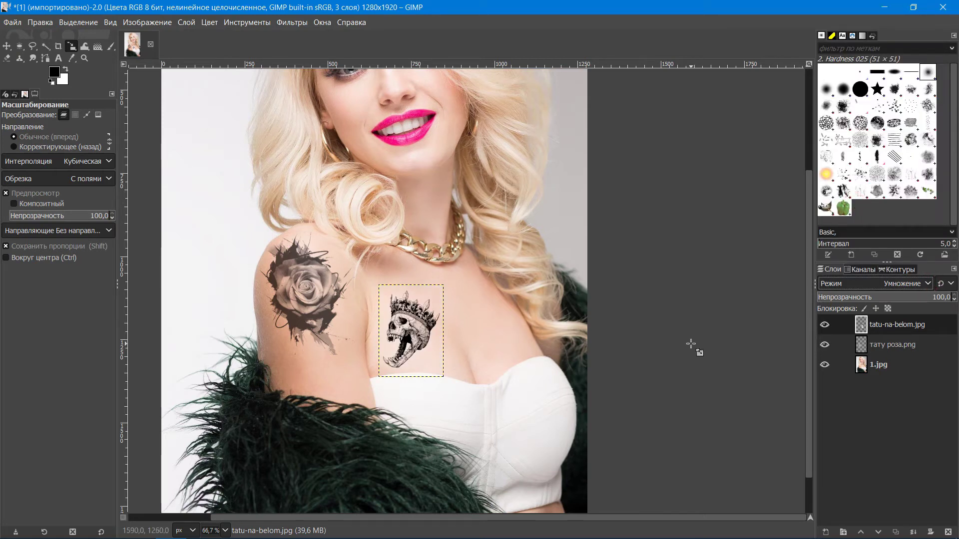
left_click(824, 344)
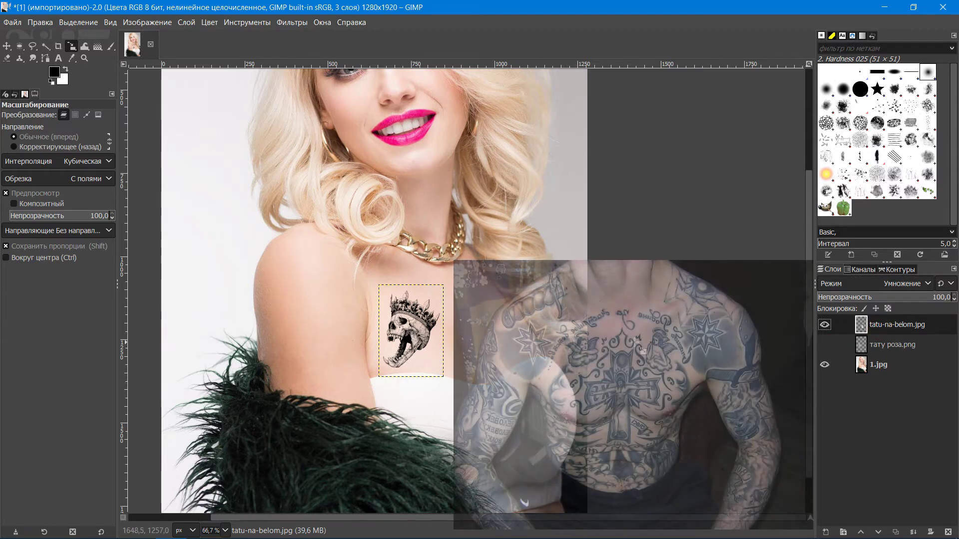
left_click(209, 22)
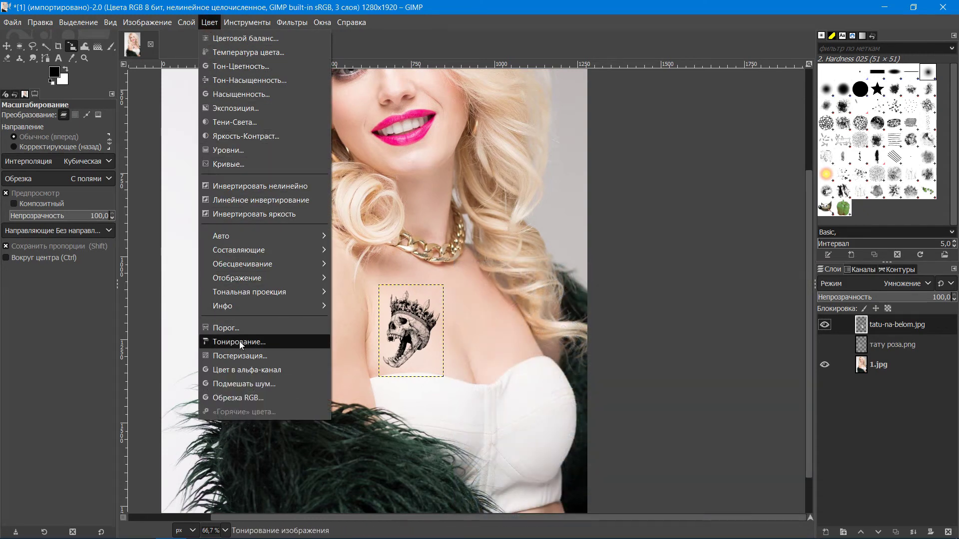
- Colorize the skull tattoo with a bright blue-violet tint (7f80ed)
left_click(230, 341)
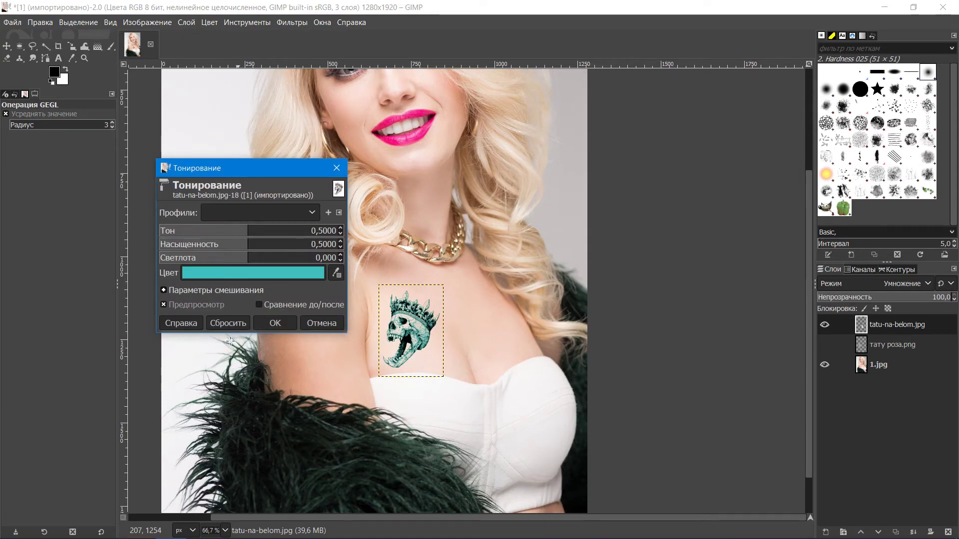
left_click(259, 272)
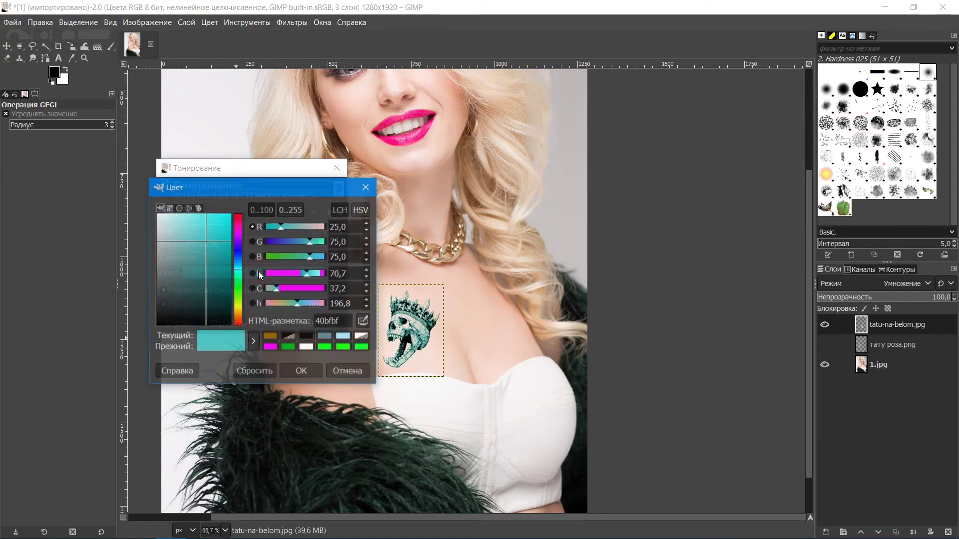
left_click(238, 253)
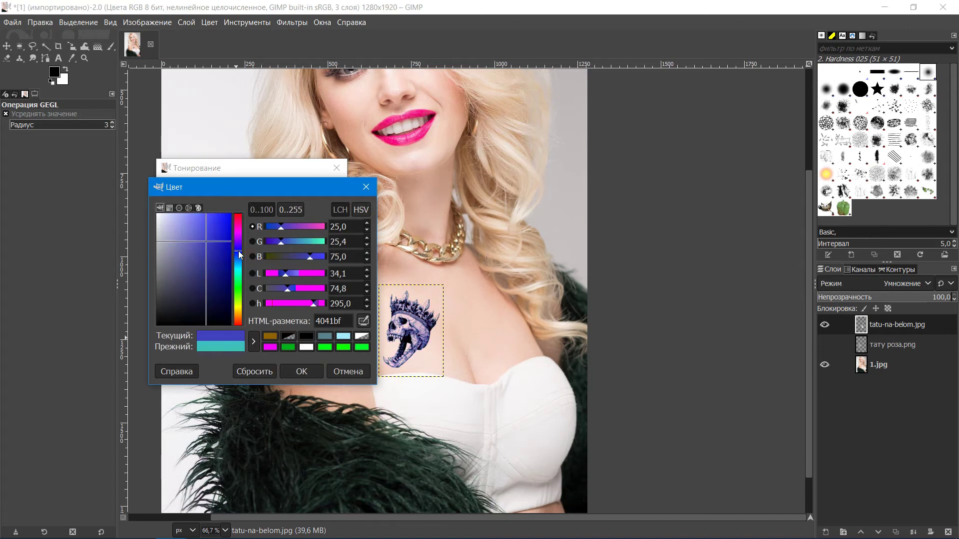
left_click_drag(255, 190, 232, 189)
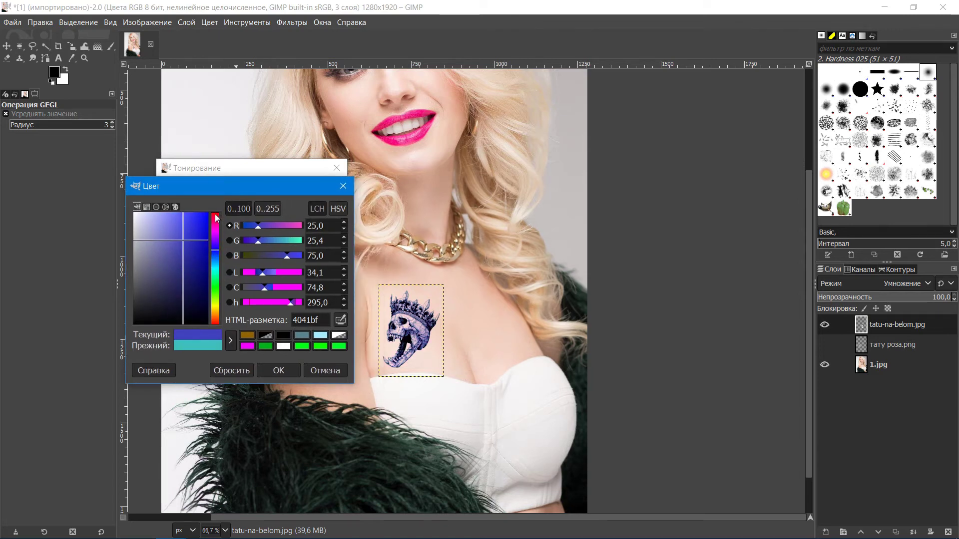
scroll(420, 317, "up", 1, "ctrl")
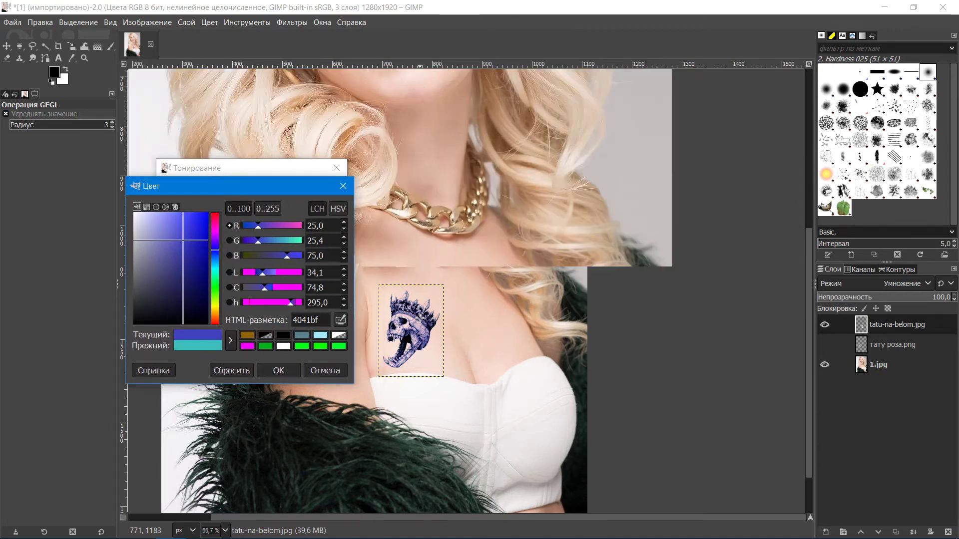
left_click(173, 241)
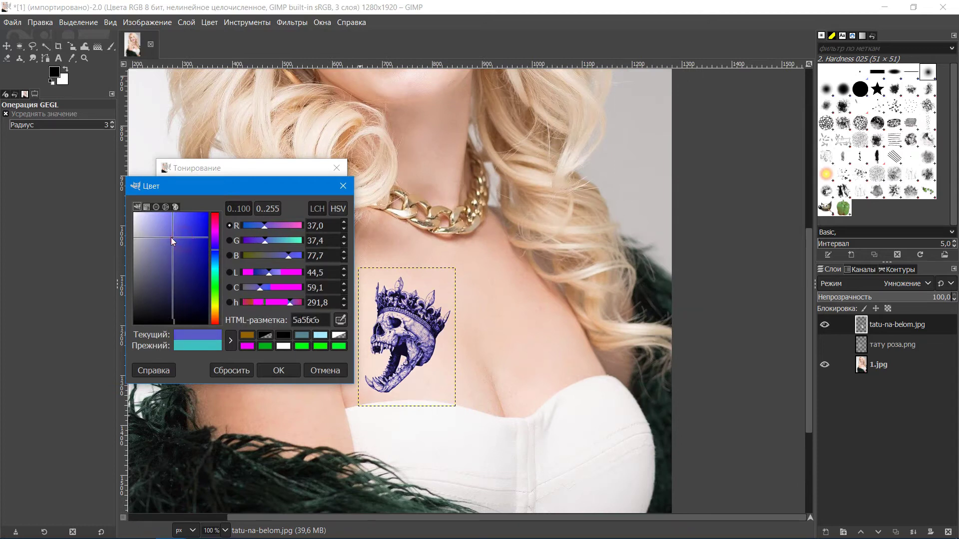
mouse_move(173, 242)
left_mouse_down()
mouse_move(175, 224)
mouse_move(161, 227)
mouse_move(177, 226)
mouse_move(168, 220)
left_mouse_up()
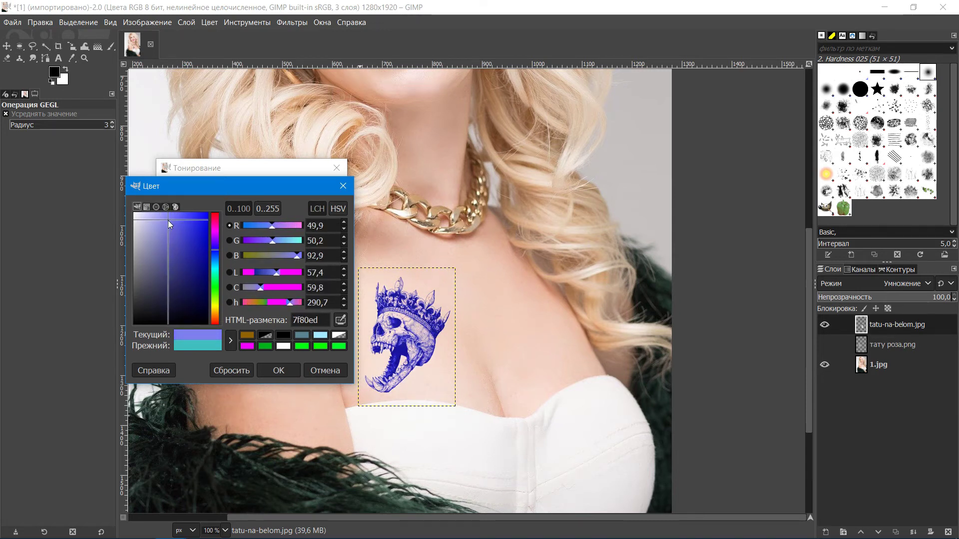
left_click(284, 375)
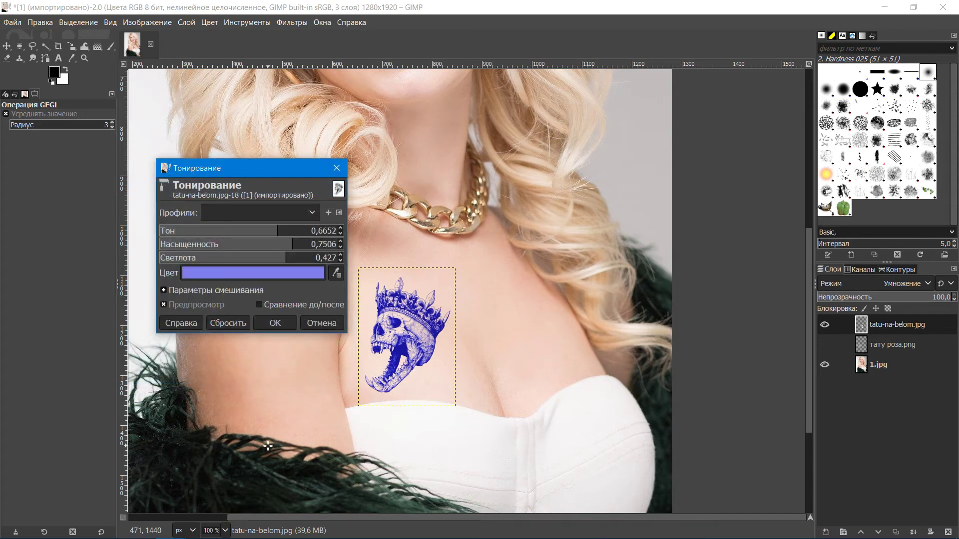
left_click(277, 326)
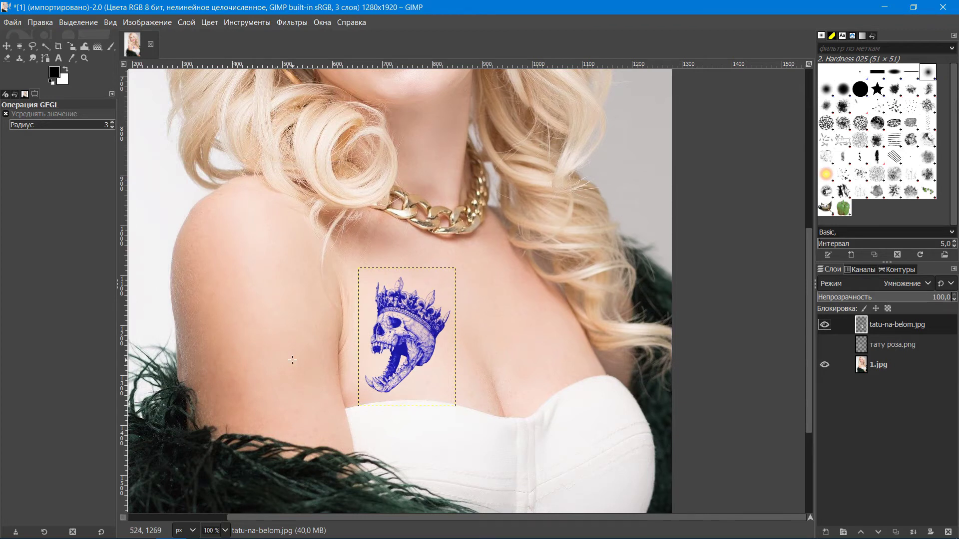
- Open 510_1000.jpg, the photo of the woman's bare back, and zoom to 100%
left_click(9, 23)
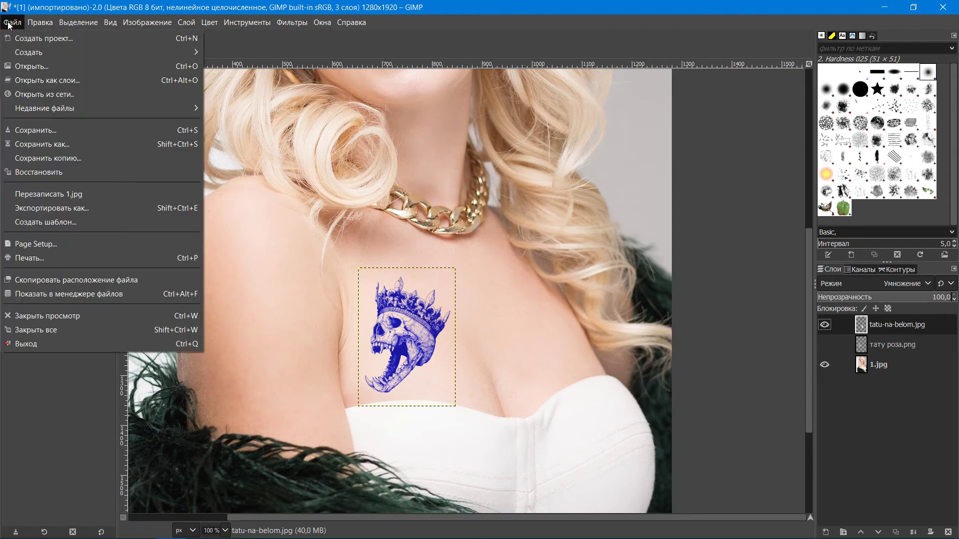
left_click(25, 64)
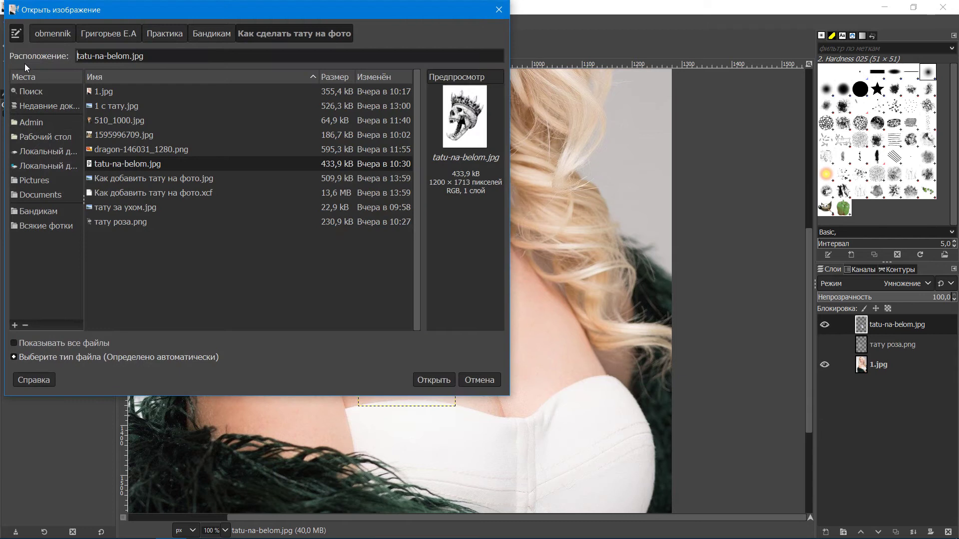
left_click(126, 122)
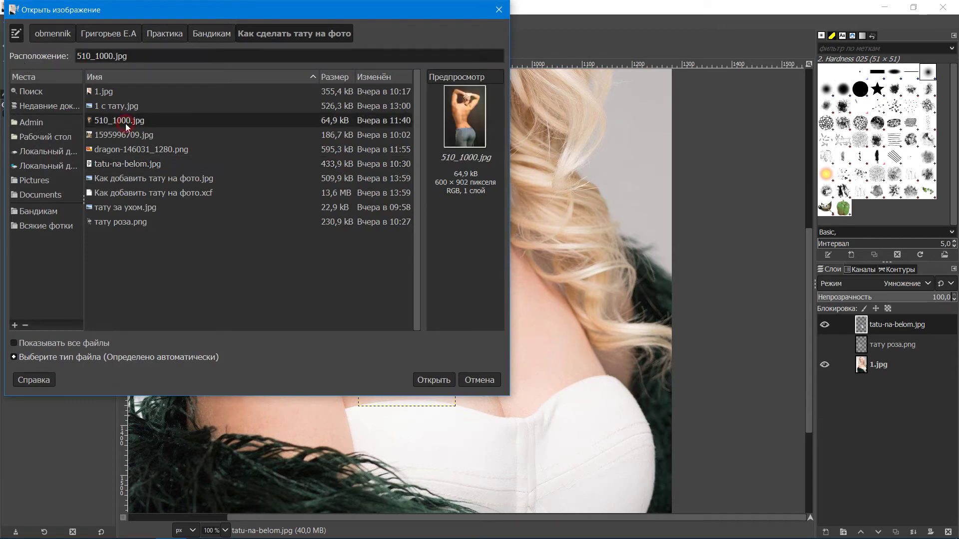
left_click(429, 381)
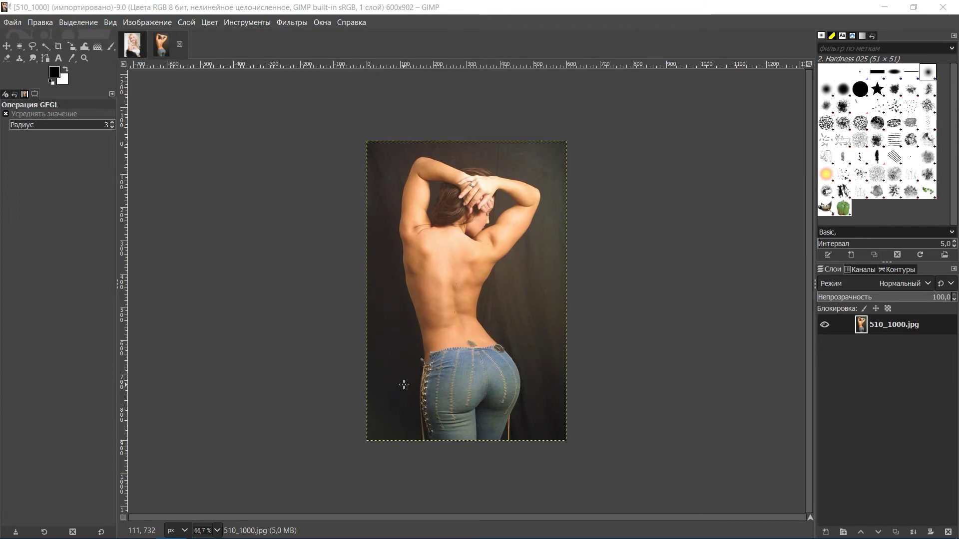
scroll(404, 386, "up", 1)
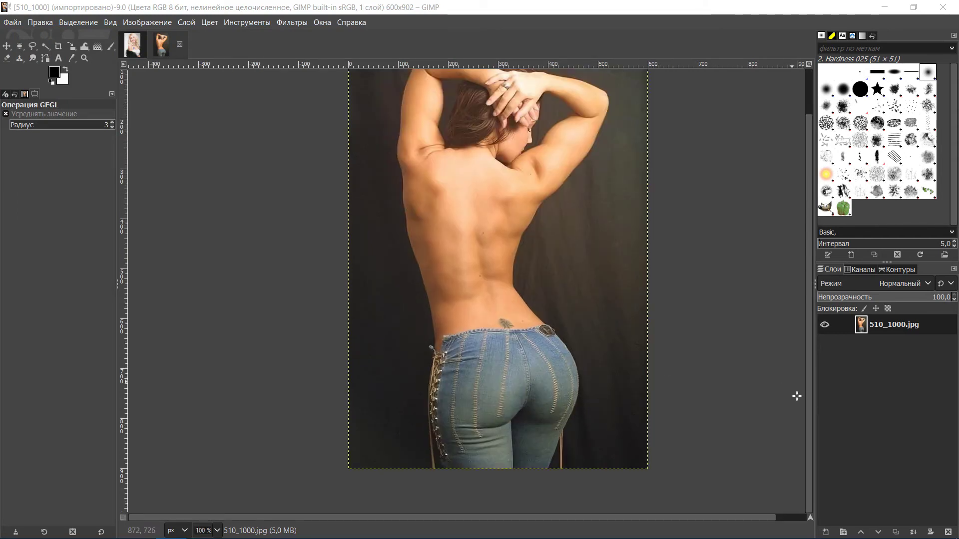
left_click_drag(809, 421, 805, 366)
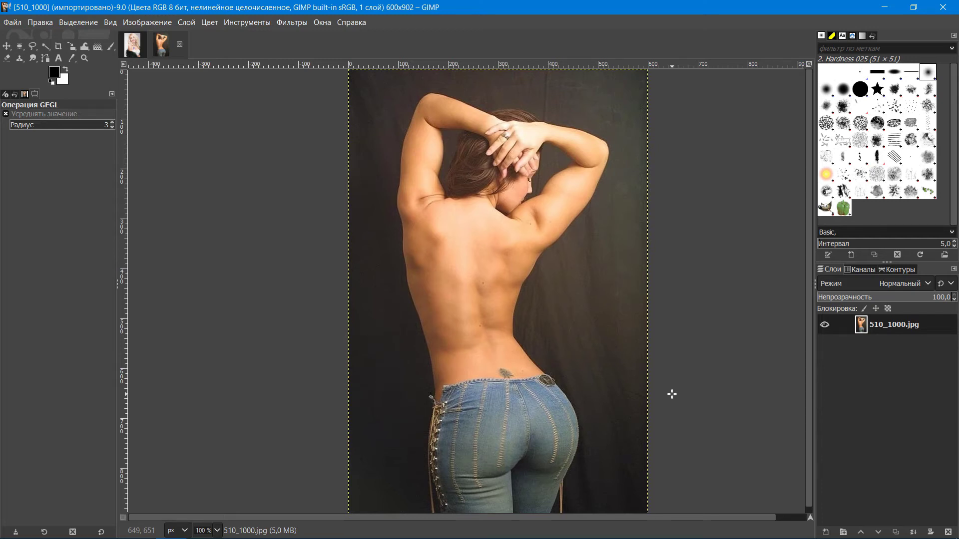
- Open dragon-146031_1280.png as a layer over the back photo
left_click(9, 23)
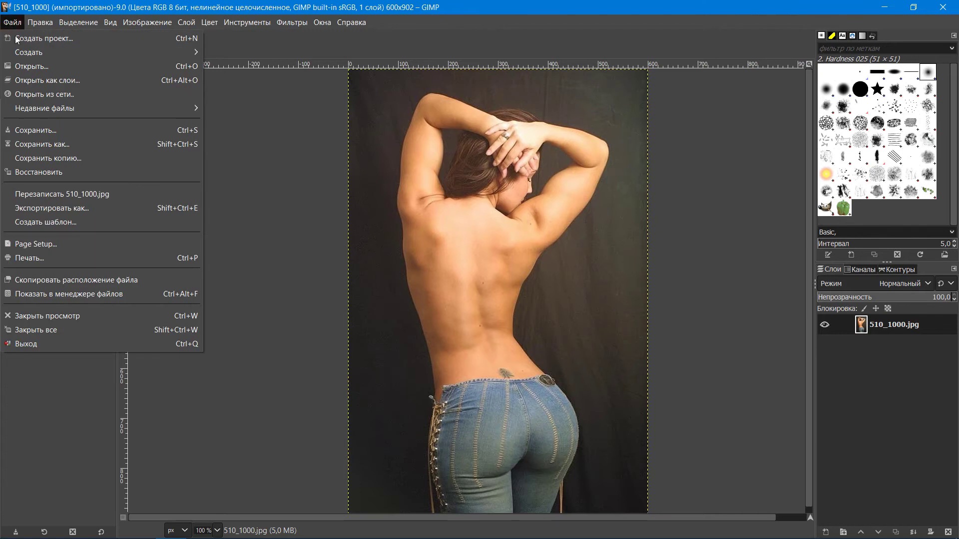
left_click(35, 76)
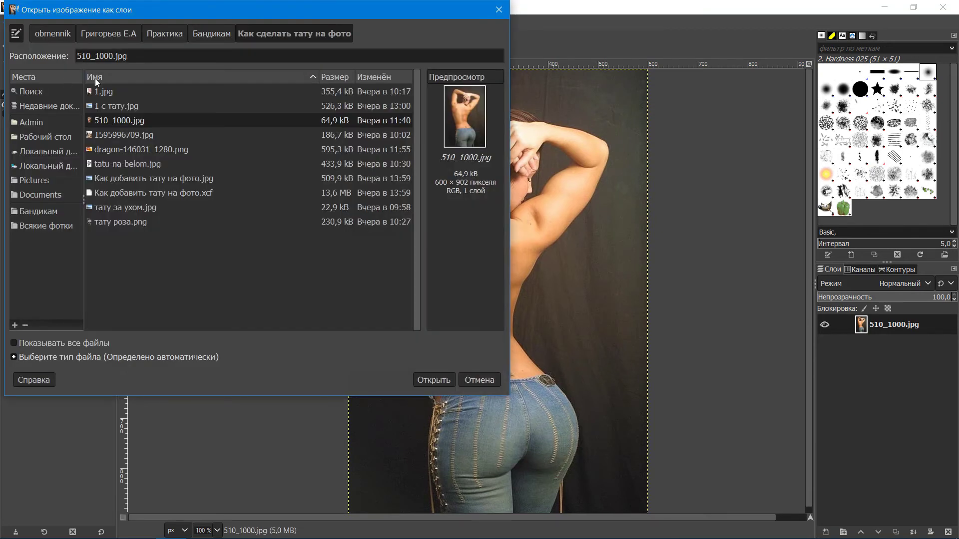
left_click(142, 149)
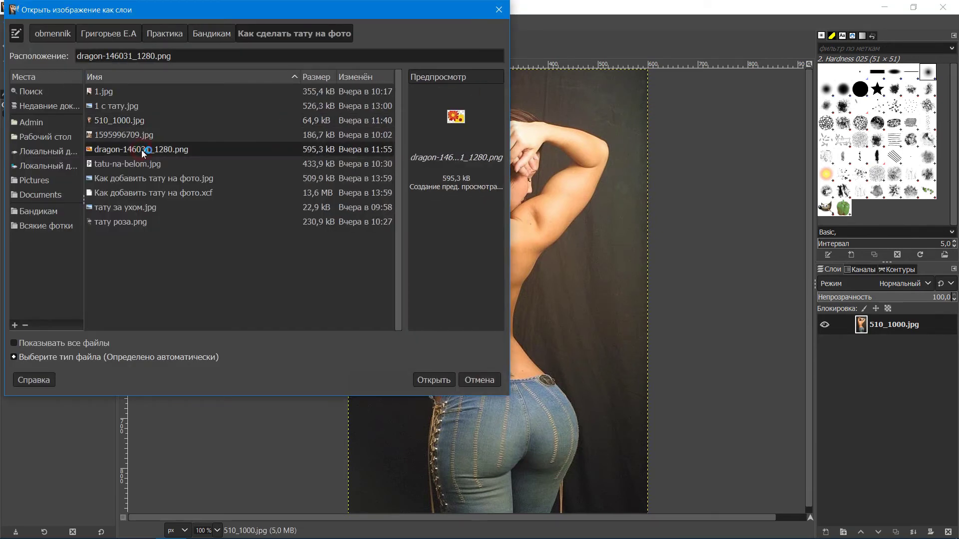
left_click(435, 381)
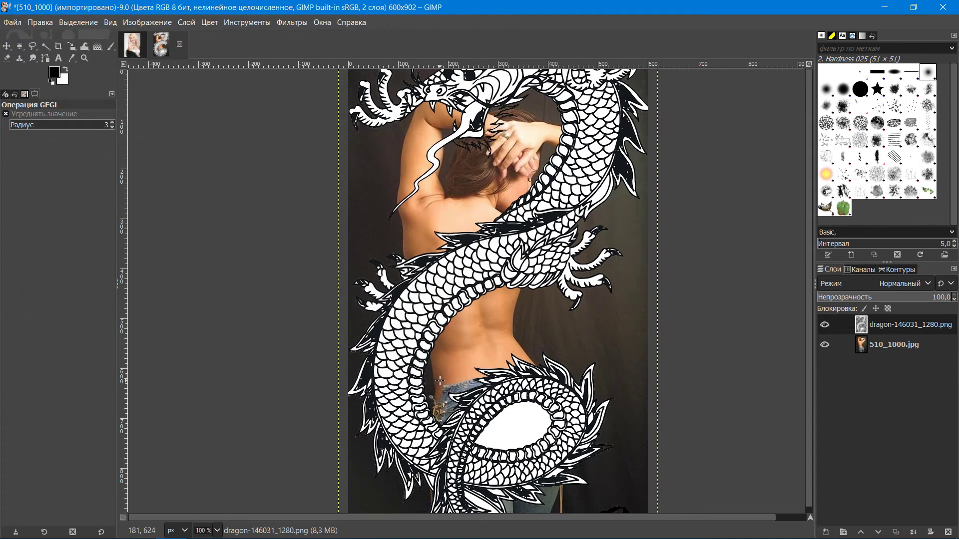
scroll(446, 331, "down", 1)
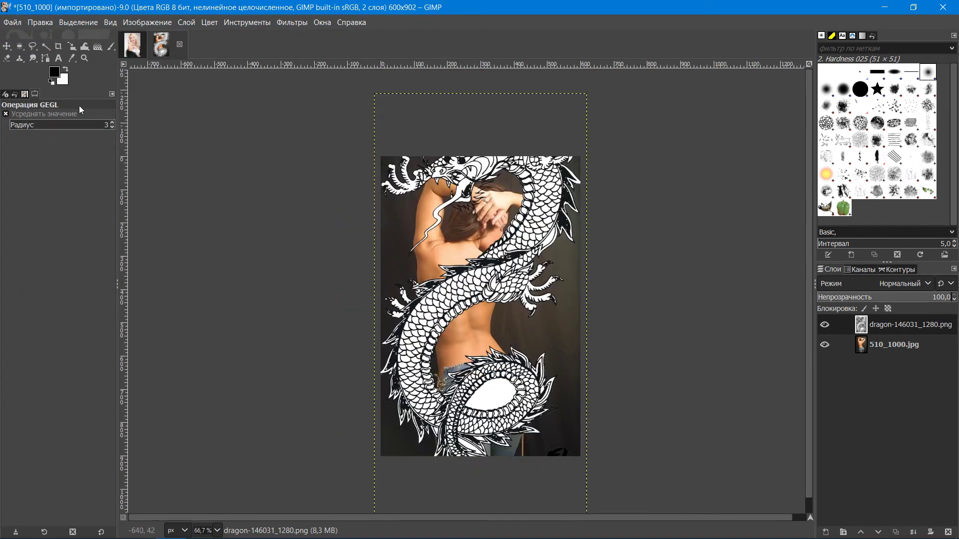
- Scale the dragon layer to 184x367 and position it along the spine
left_click(71, 46)
left_click(441, 233)
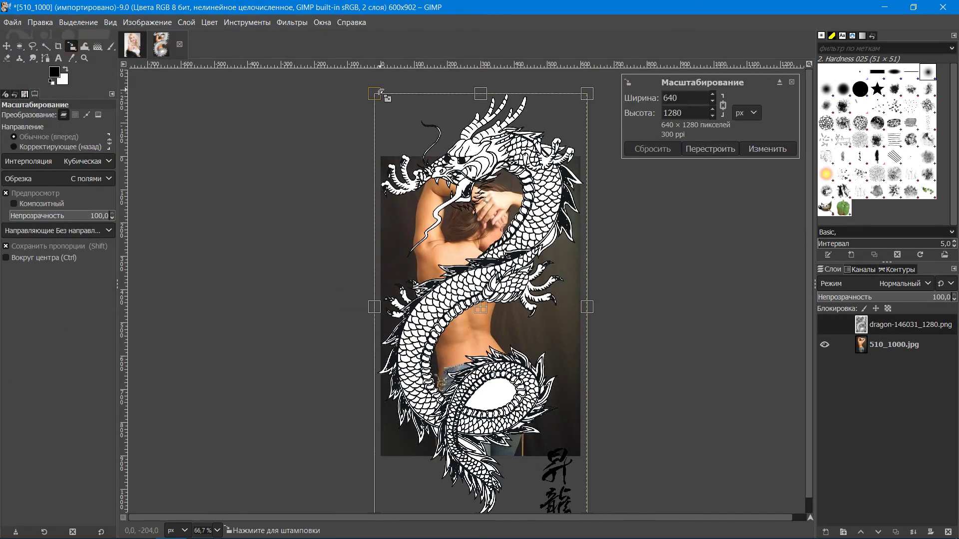
left_click_drag(387, 98, 485, 317)
left_click_drag(542, 421, 473, 319)
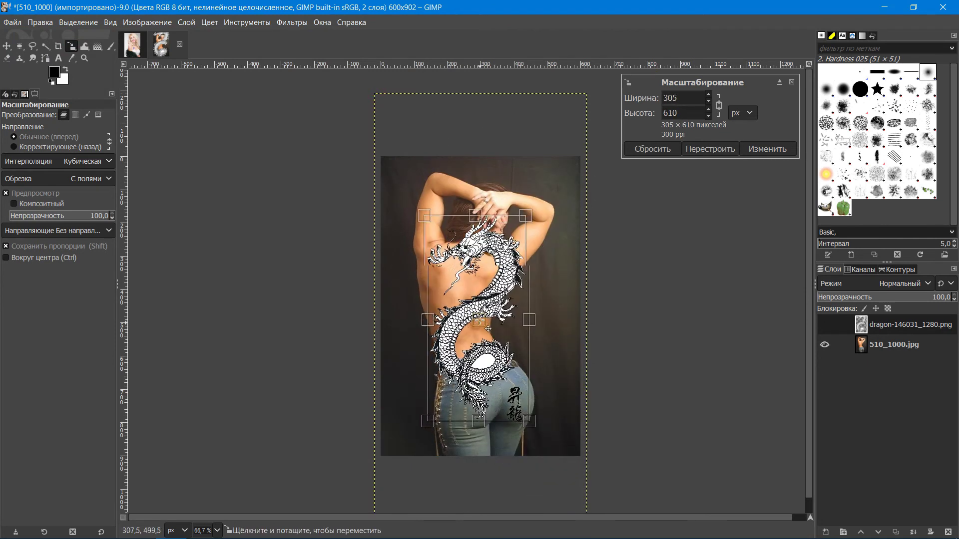
left_click_drag(418, 216, 456, 280)
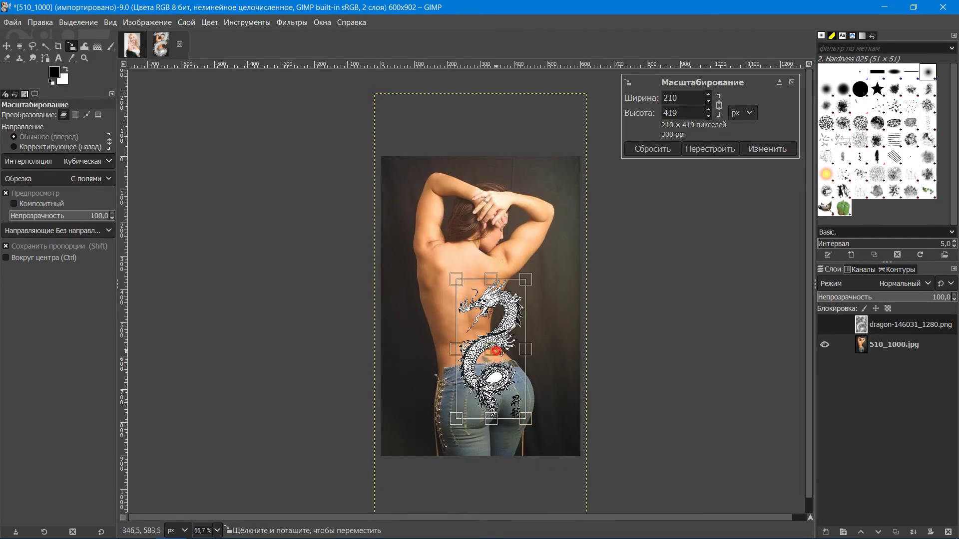
left_click_drag(474, 319, 445, 260)
left_click_drag(485, 327, 477, 317)
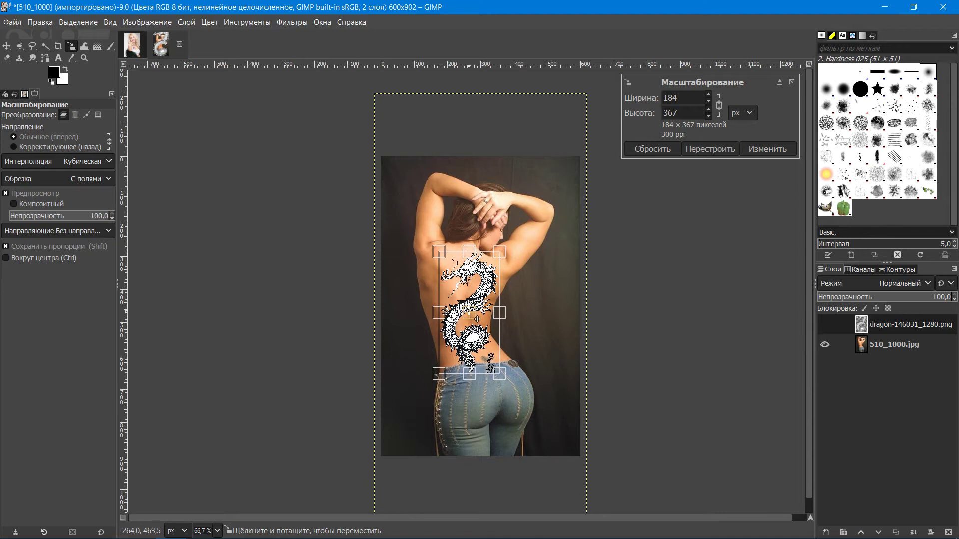
left_click(765, 149)
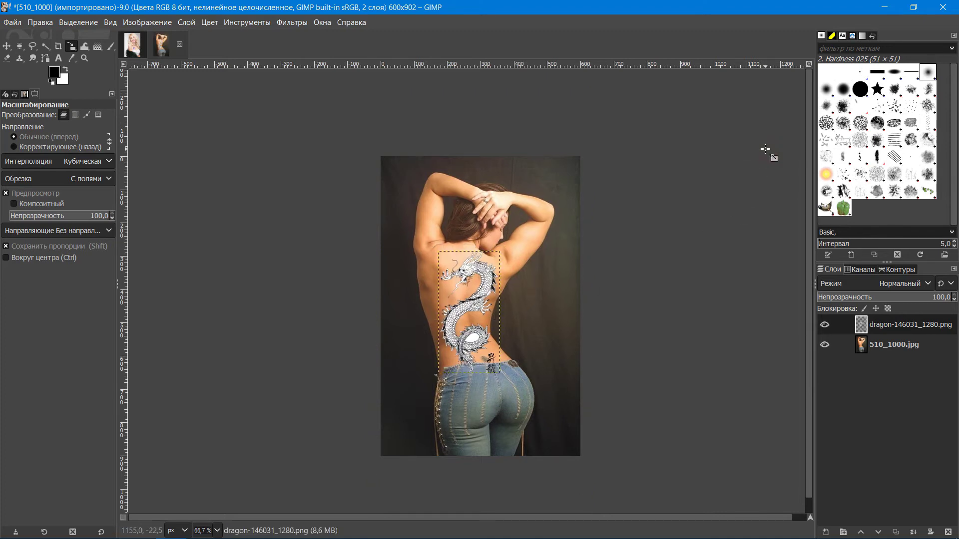
- Set the dragon layer's blend mode to Multiply (Умножение) and zoom to 150%
left_click(927, 283)
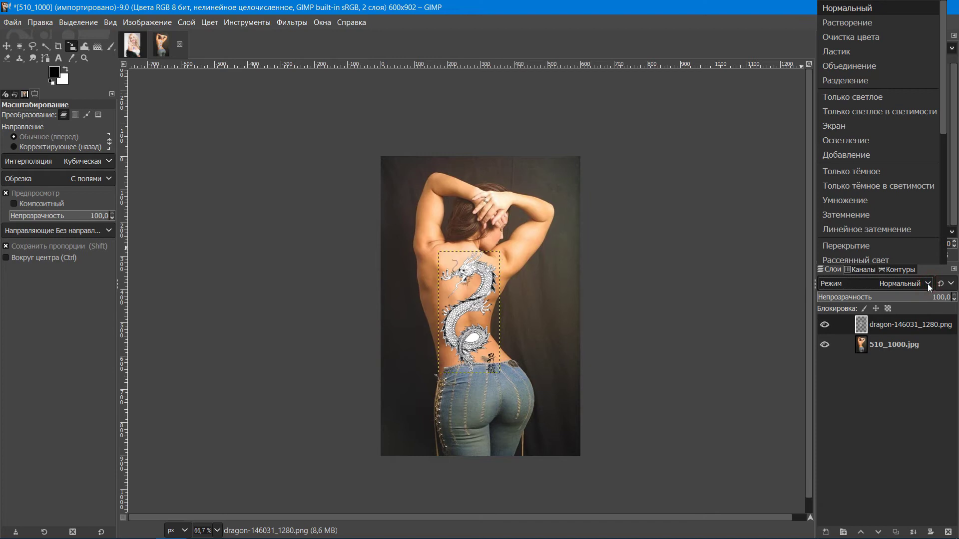
left_click(853, 200)
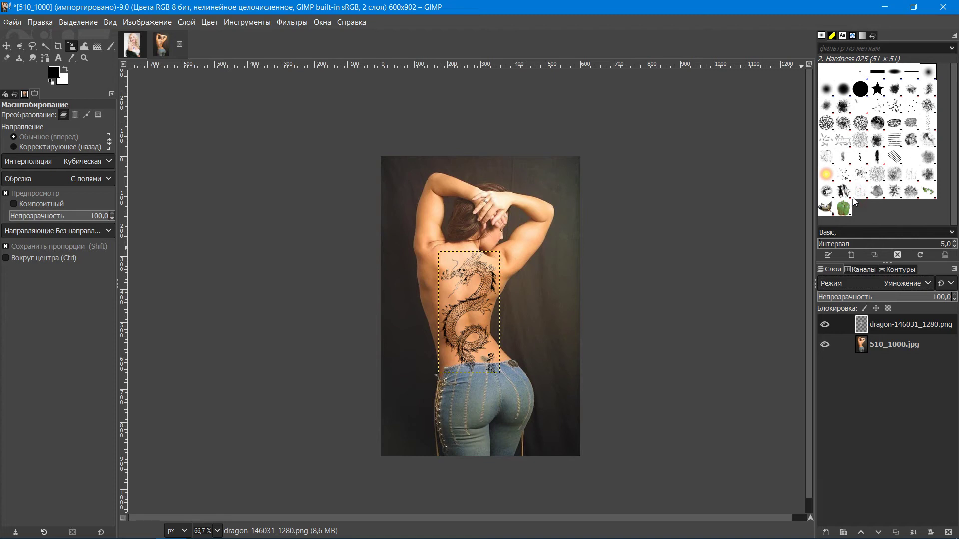
scroll(494, 286, "up", 2)
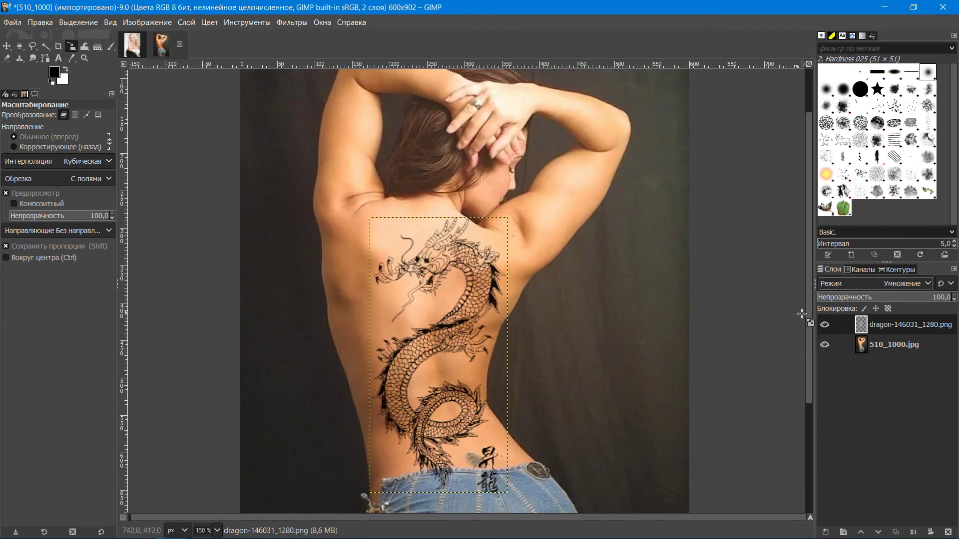
left_click_drag(809, 324, 806, 358)
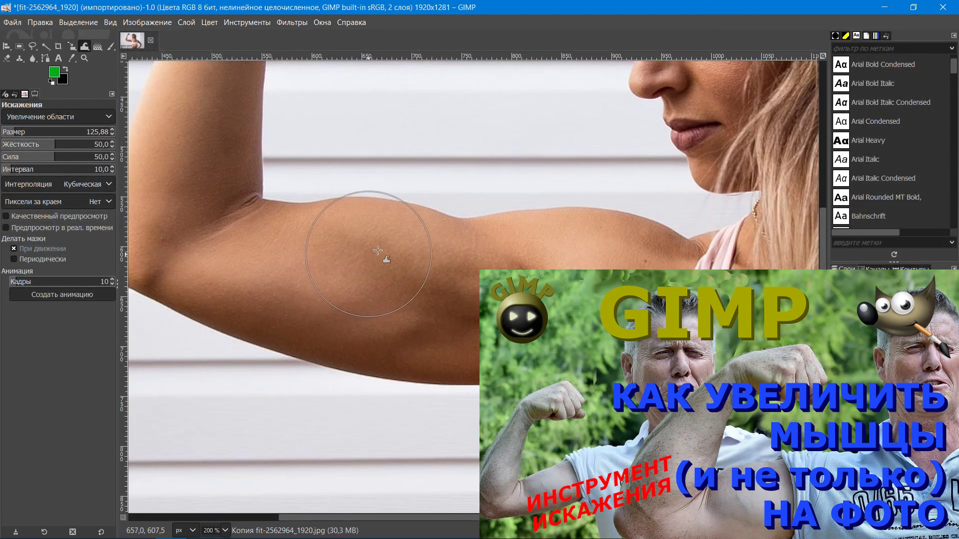
mouse_move(379, 251)
left_mouse_down()
mouse_move(367, 214)
mouse_move(452, 244)
mouse_move(298, 239)
mouse_move(353, 209)
mouse_move(385, 171)
mouse_move(454, 186)
mouse_move(317, 221)
mouse_move(405, 194)
left_mouse_up()
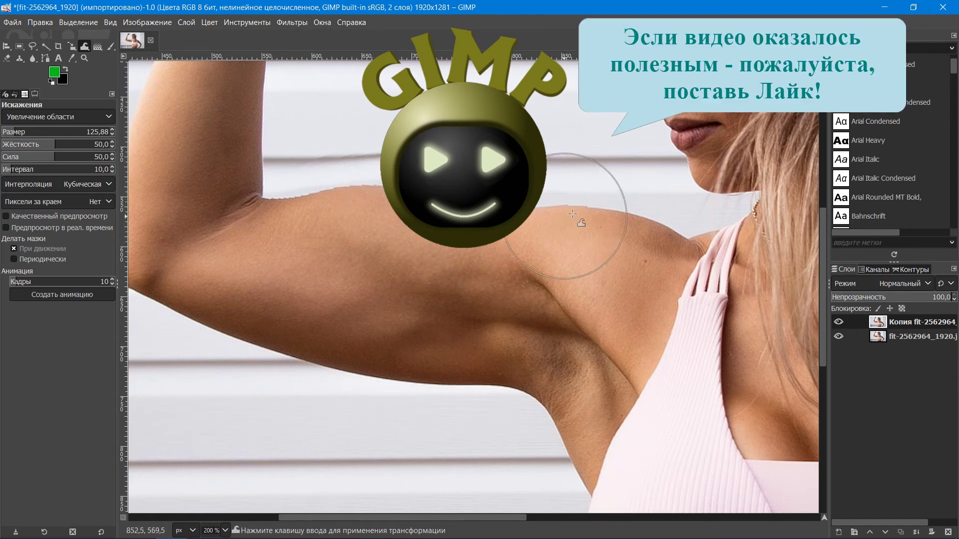
mouse_move(572, 214)
left_mouse_down()
mouse_move(625, 214)
mouse_move(574, 240)
mouse_move(620, 202)
mouse_move(609, 221)
mouse_move(653, 240)
mouse_move(621, 239)
mouse_move(639, 238)
left_mouse_up()
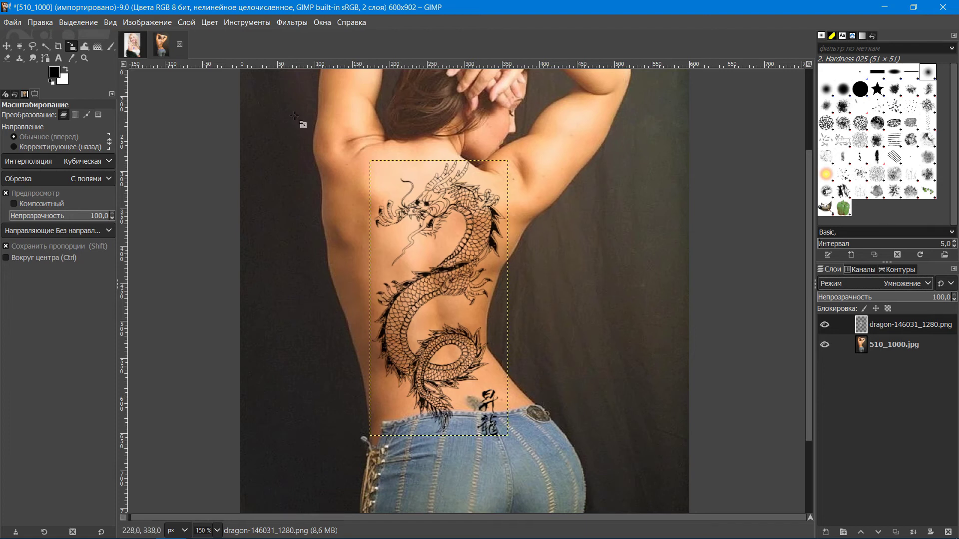
- Place six Cage Transform points around the dragon's corners and sides
left_click(237, 23)
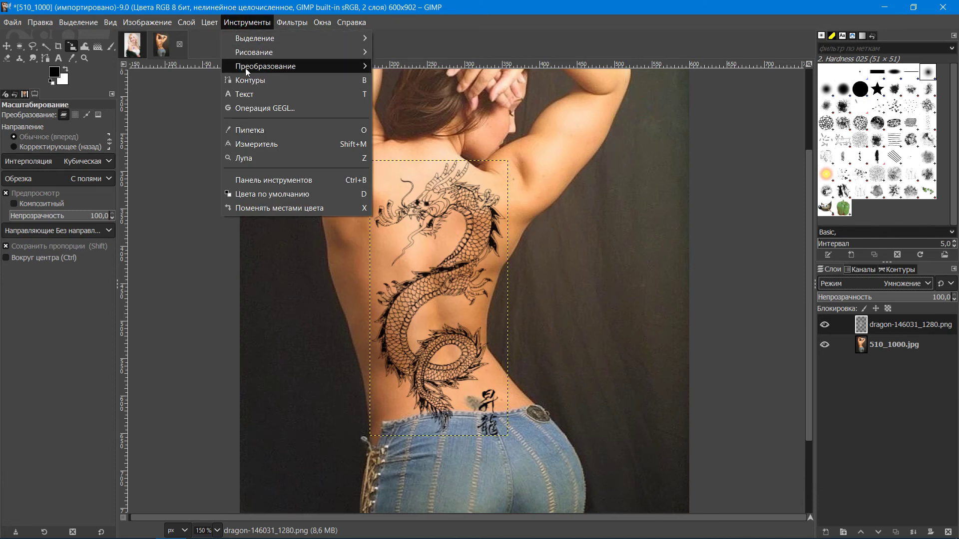
mouse_move(265, 66)
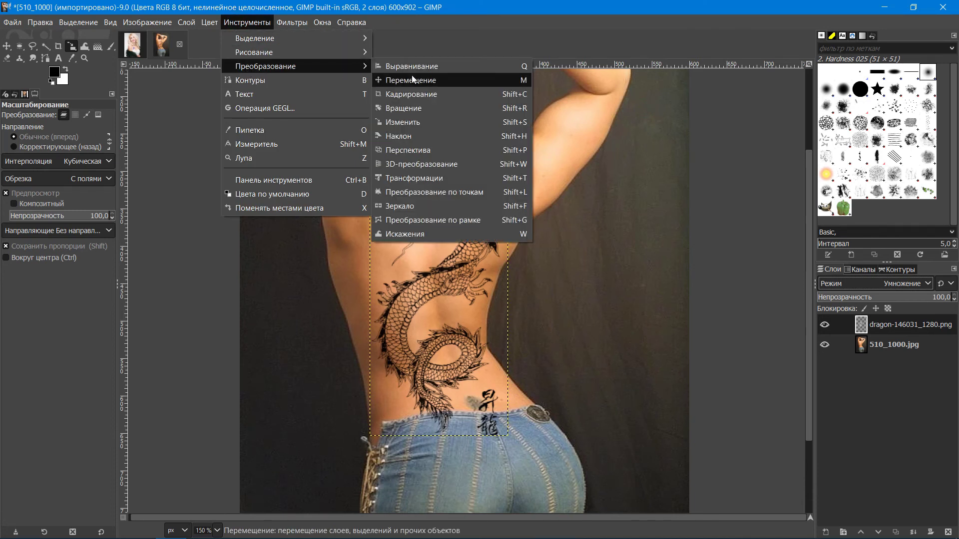
left_click(428, 220)
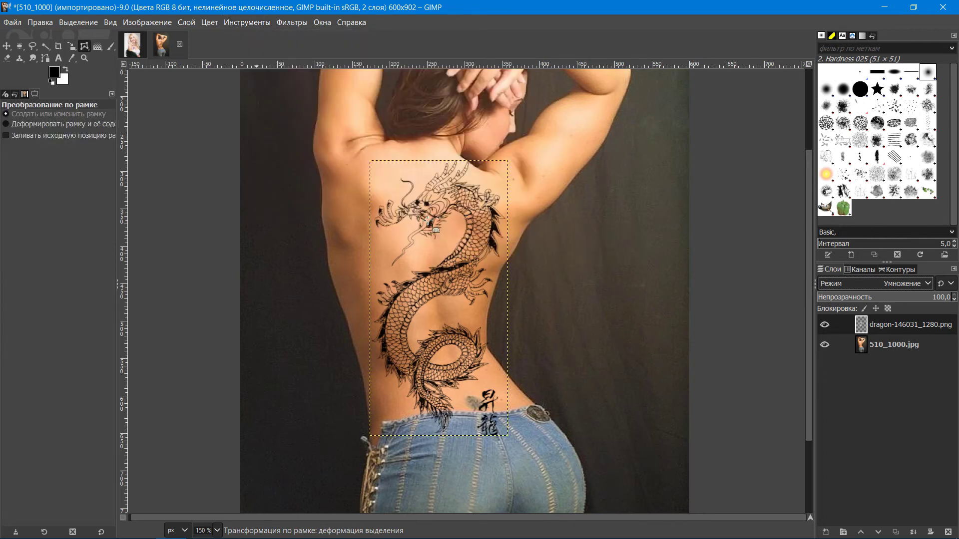
left_click(372, 164)
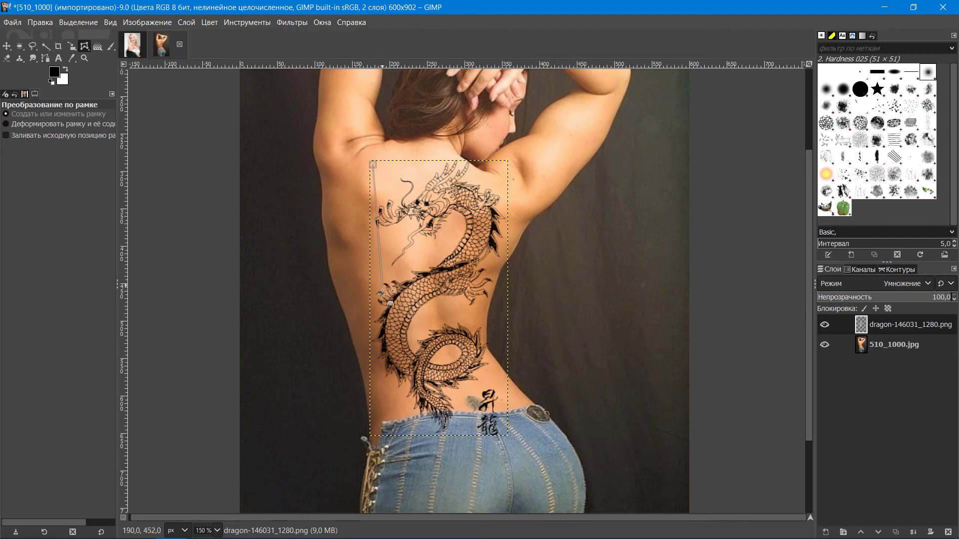
left_click(375, 341)
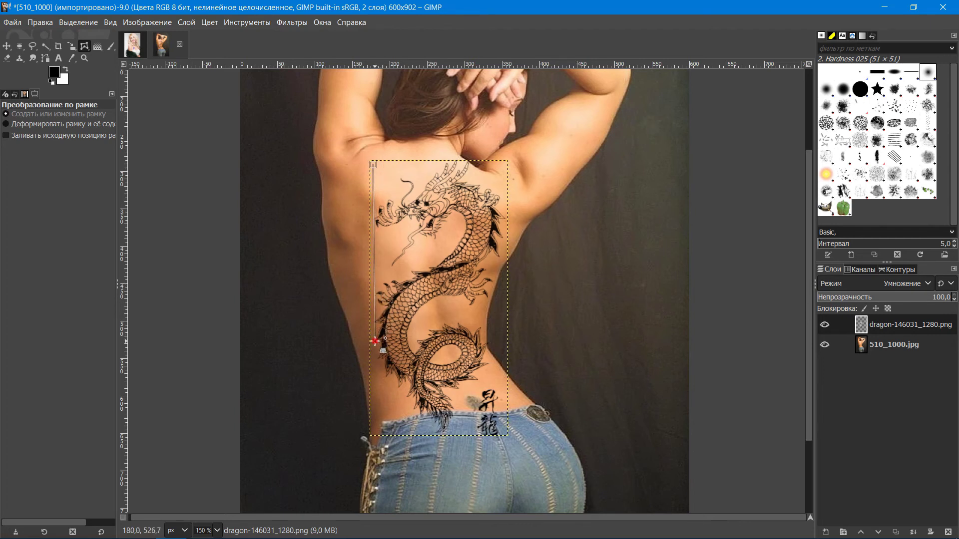
left_click(375, 429)
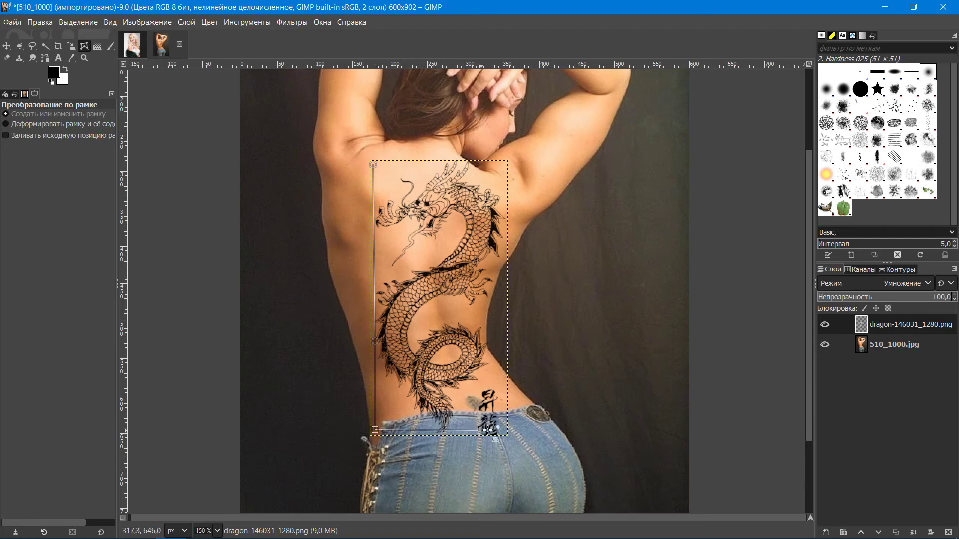
left_click(505, 429)
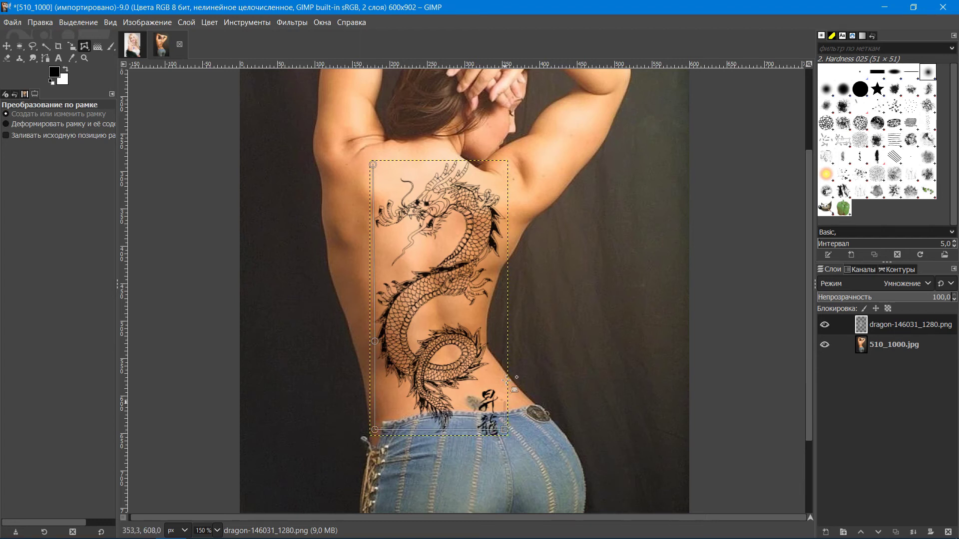
left_click(502, 332)
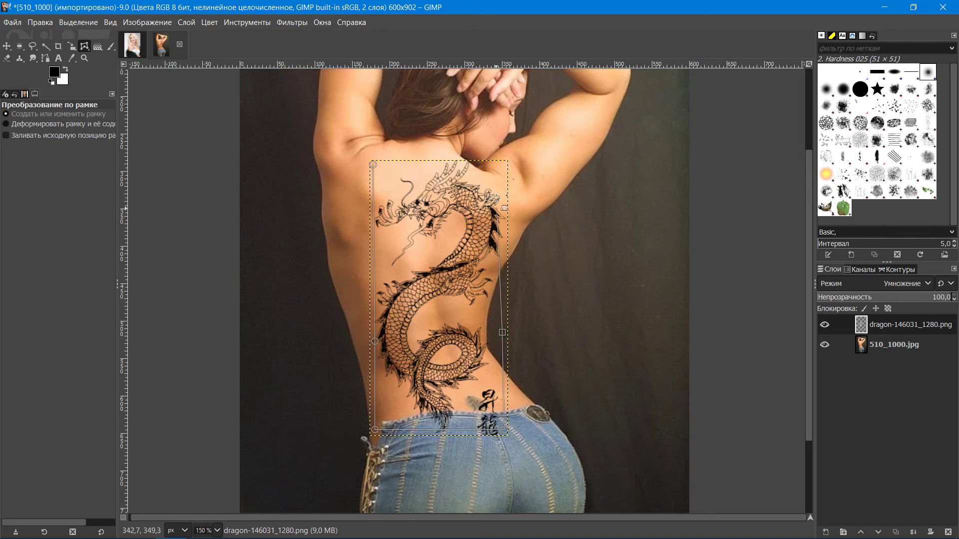
left_click(502, 164)
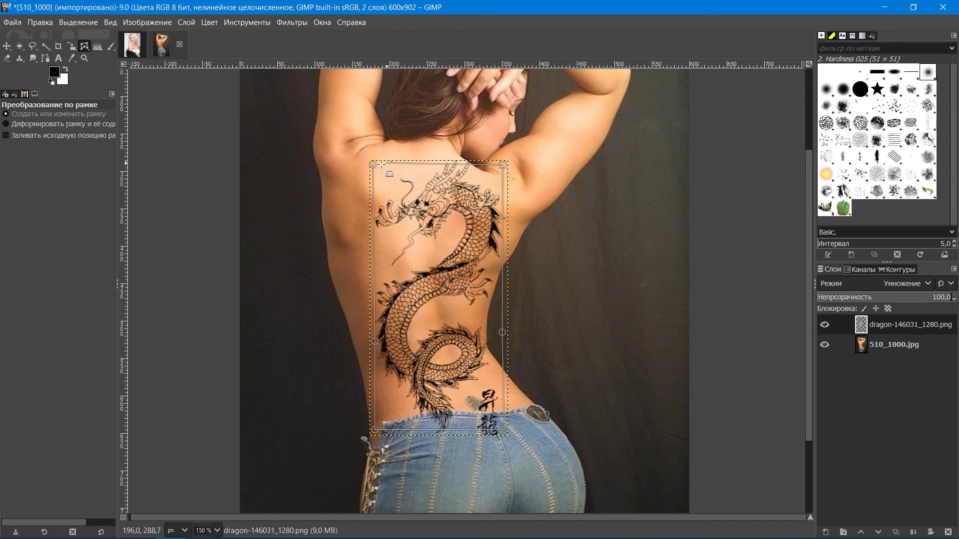
- Close the cage and drag its lower corners and waist handles inward to curve the dragon
left_click(372, 165)
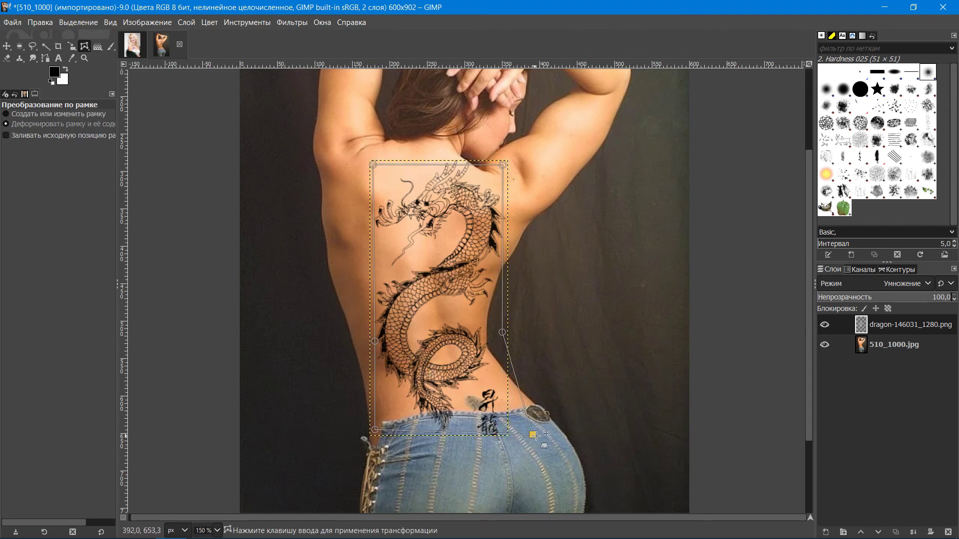
left_click_drag(505, 429, 543, 435)
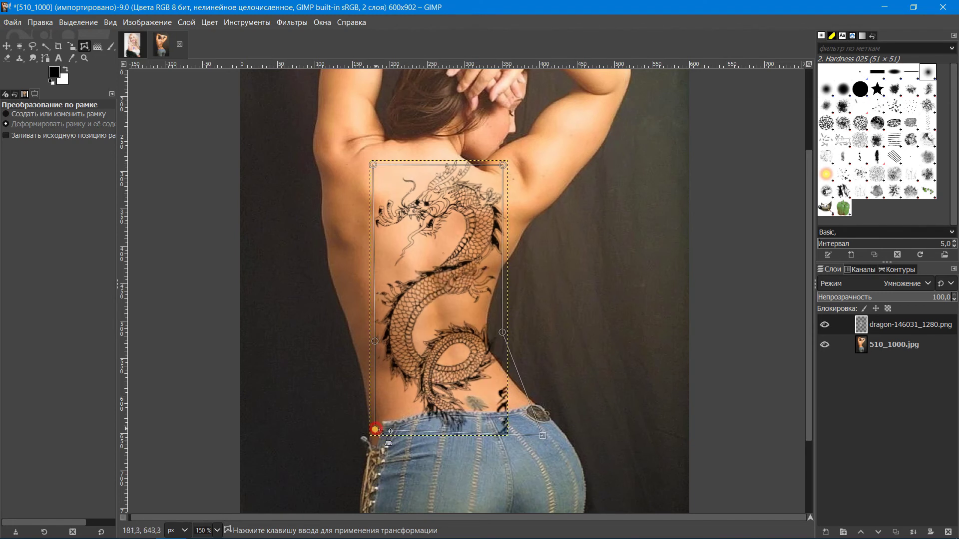
left_click_drag(375, 429, 418, 440)
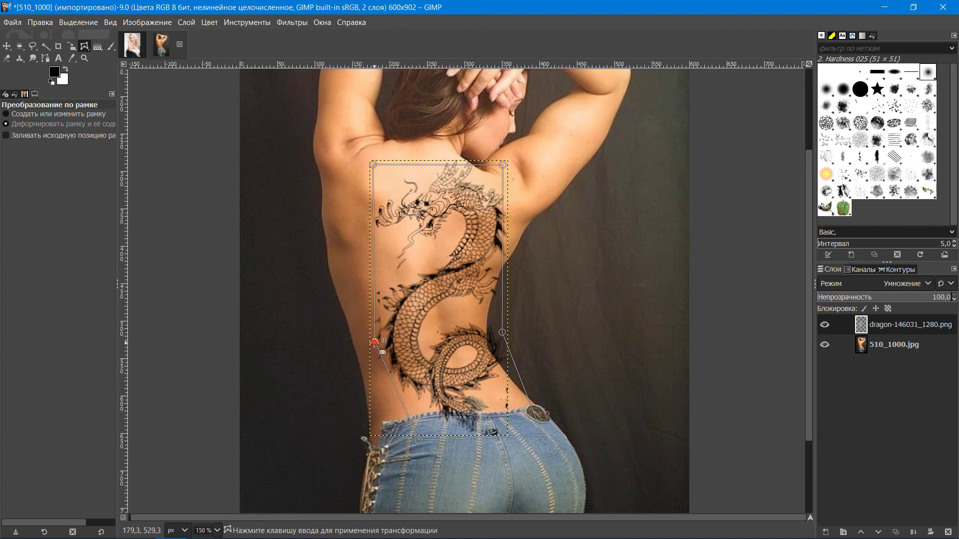
left_click_drag(374, 341, 365, 343)
left_click_drag(502, 332, 480, 338)
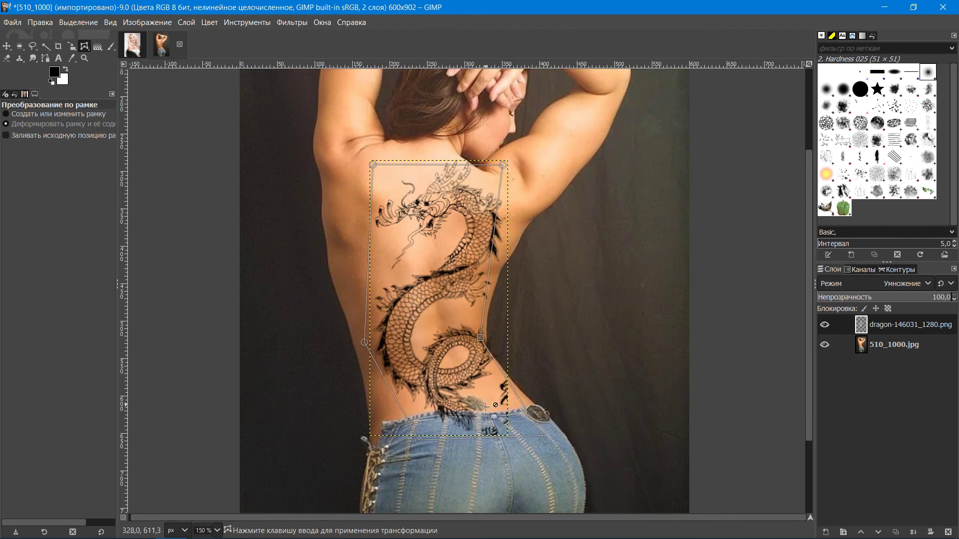
left_click_drag(364, 343, 362, 348)
left_click_drag(480, 338, 476, 342)
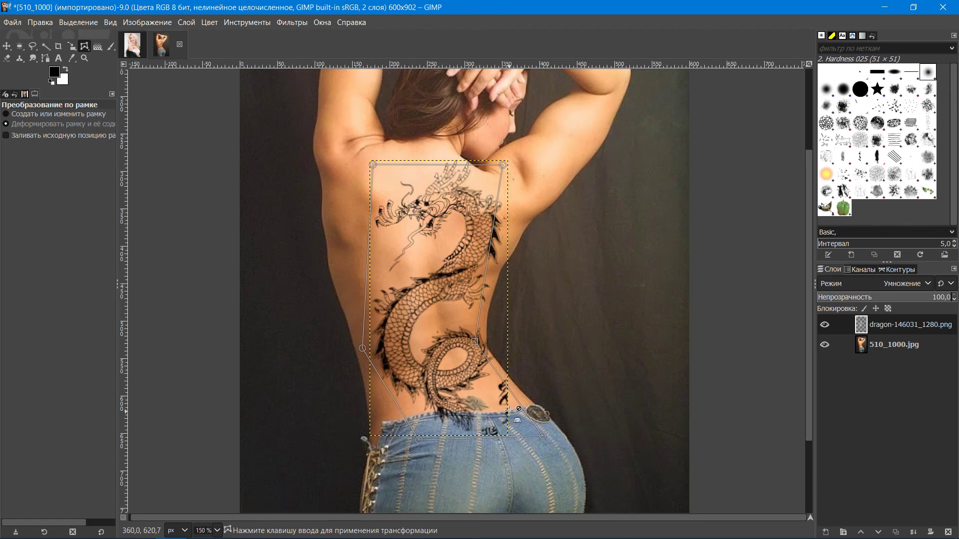
- Commit the cage warp and set up the Eraser with a Hardness 100 brush
key("Return")
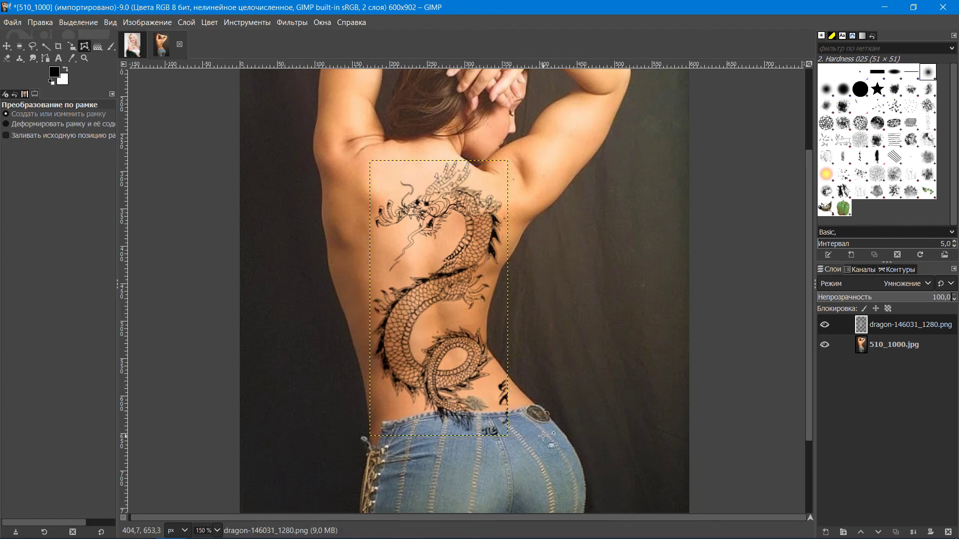
left_click(7, 58)
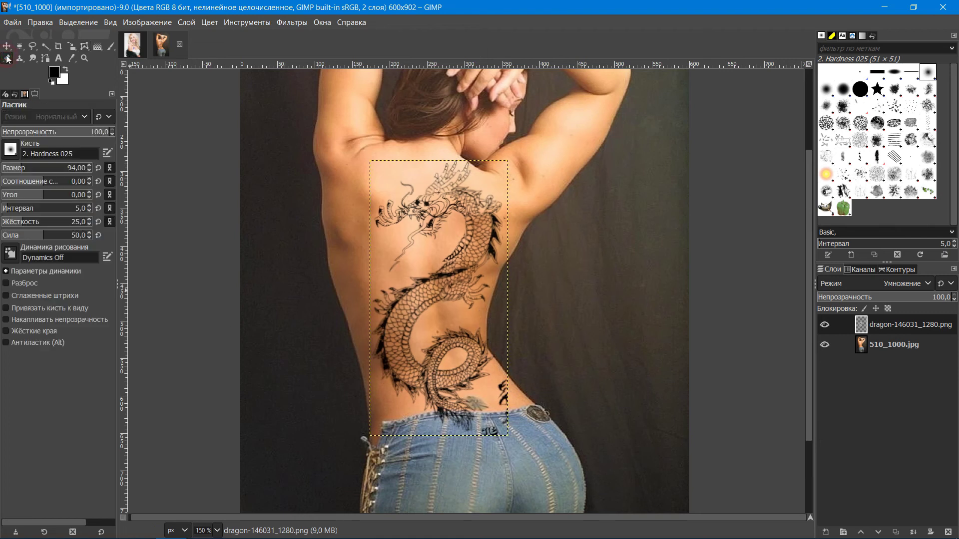
left_click(10, 149)
left_click(55, 181)
scroll(515, 432, "up", 1)
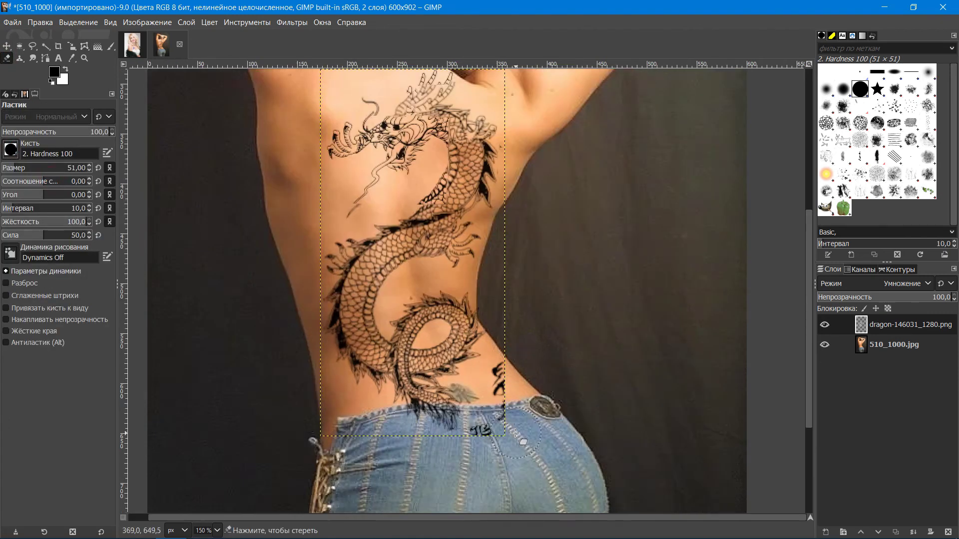
scroll(515, 432, "up", 2)
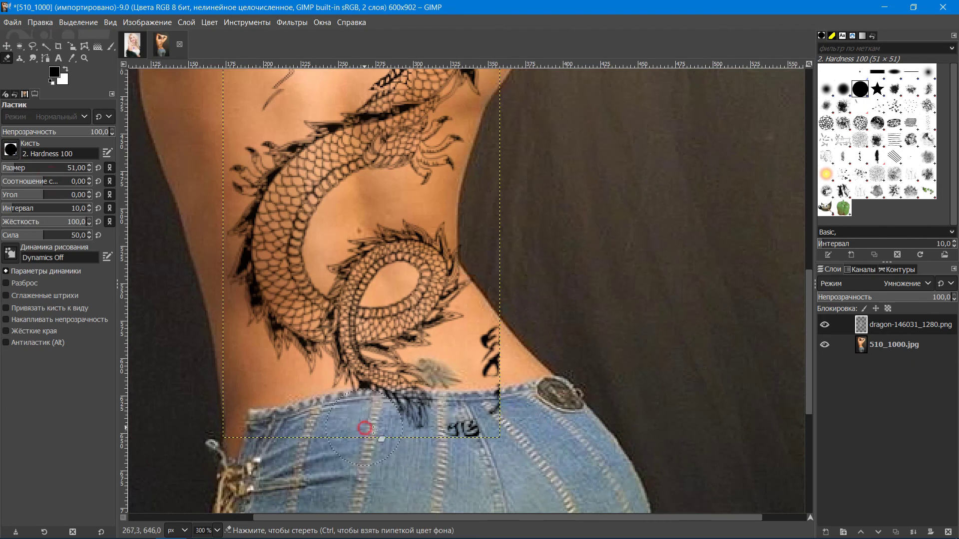
- Erase the stray dragon tail marks over the jeans, then zoom back out
left_click_drag(374, 429, 408, 428)
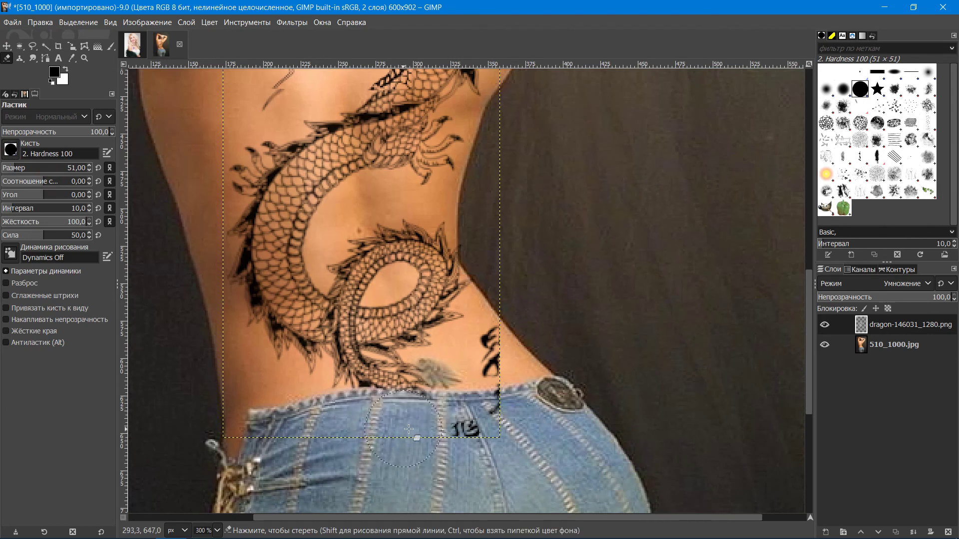
mouse_move(409, 428)
left_mouse_down()
mouse_move(421, 429)
mouse_move(537, 277)
left_mouse_up()
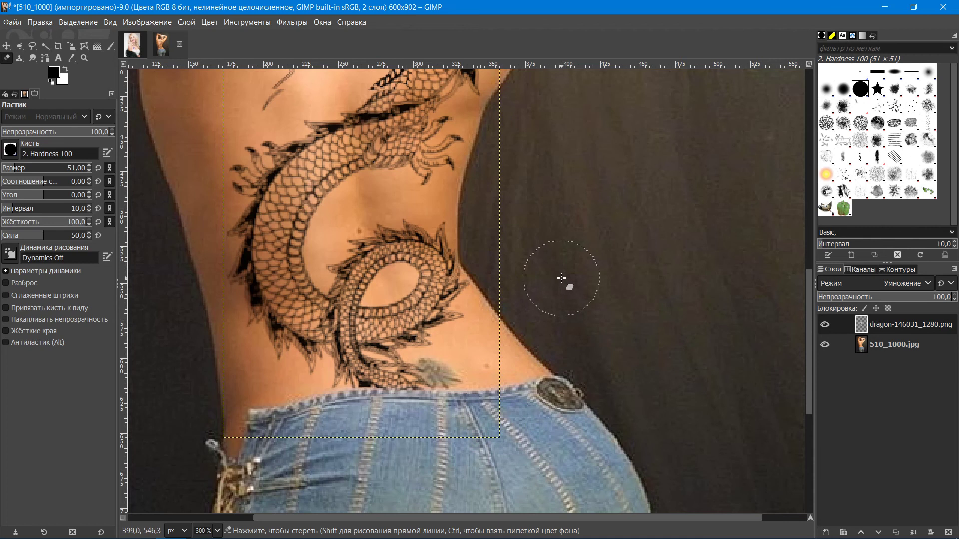
scroll(562, 276, "down", 1)
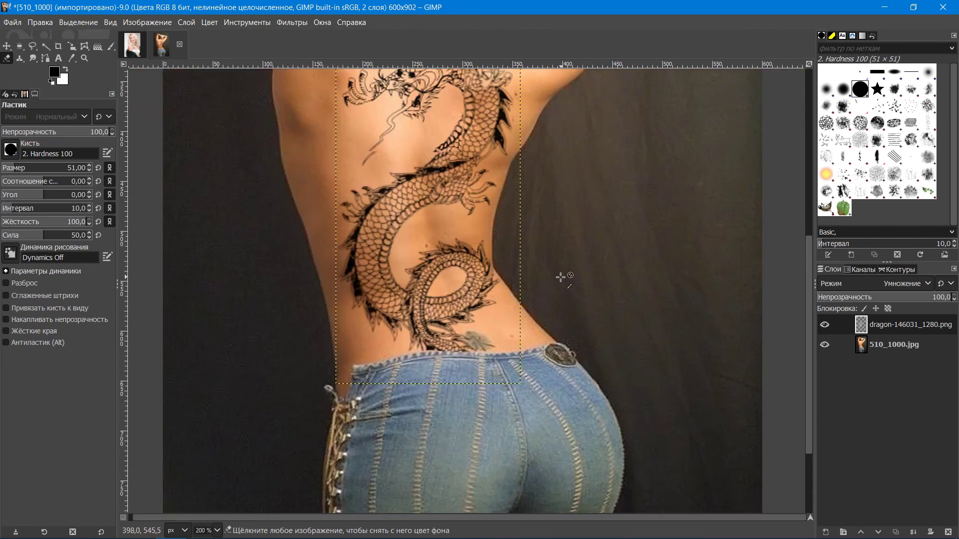
scroll(562, 276, "down", 1)
left_click_drag(810, 373, 811, 320)
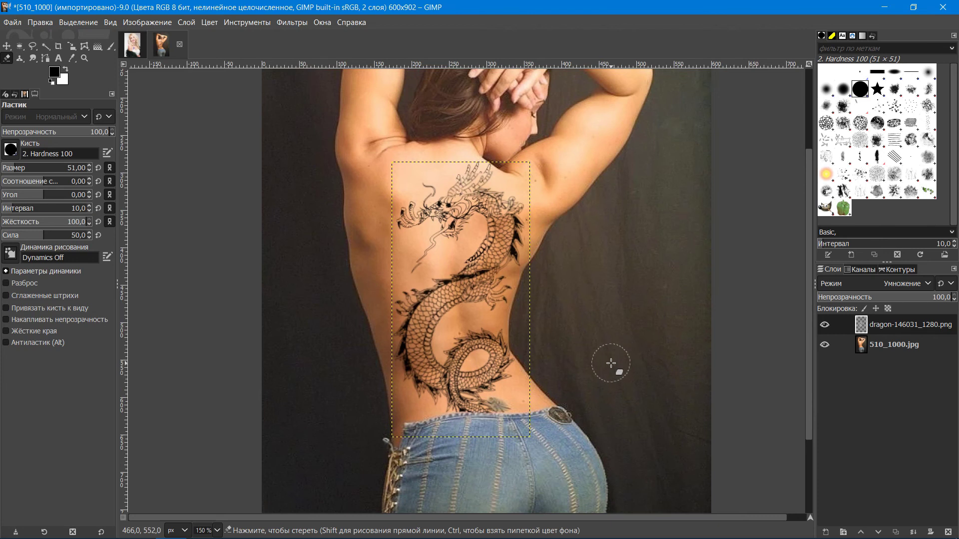
- Add a white-filled layer beneath the dragon and reselect the dragon layer
left_click(827, 533)
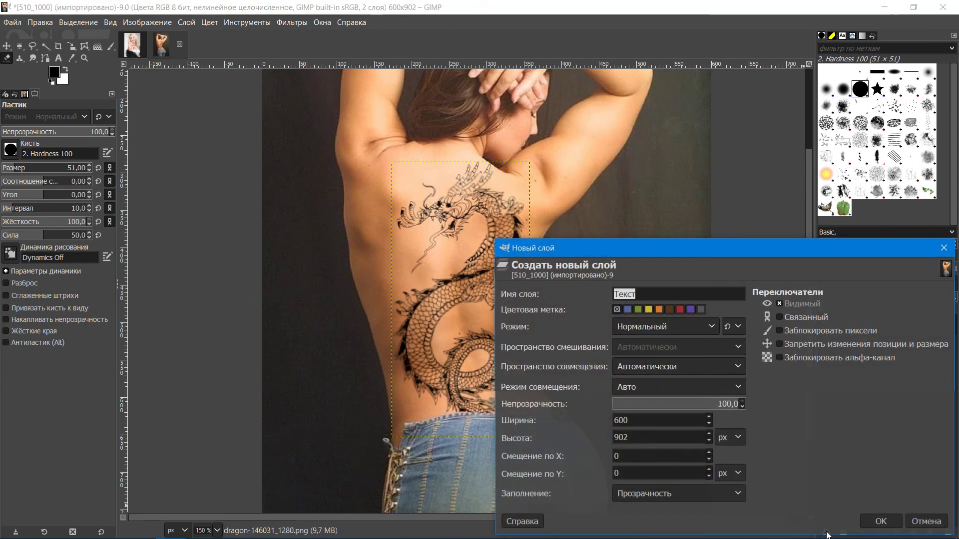
left_click(738, 493)
left_click(651, 455)
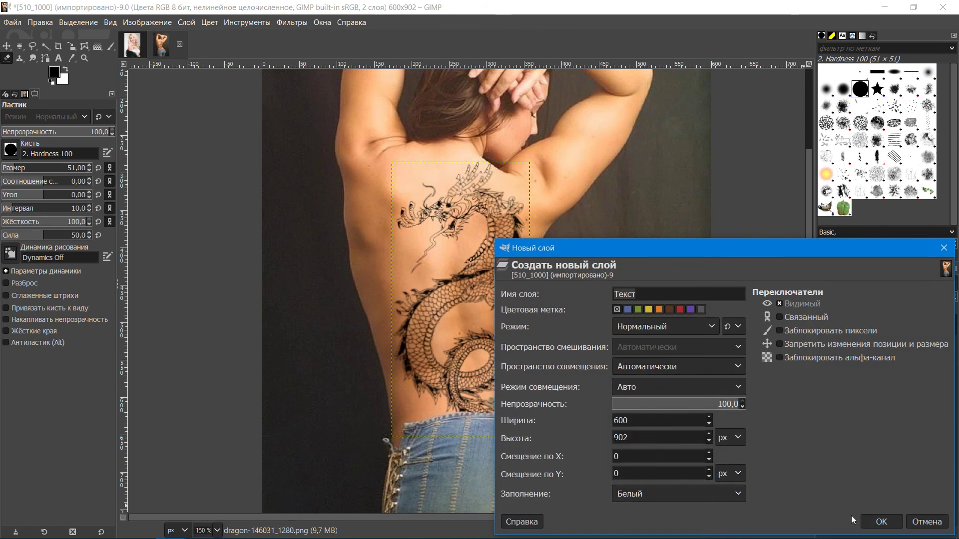
left_click(880, 522)
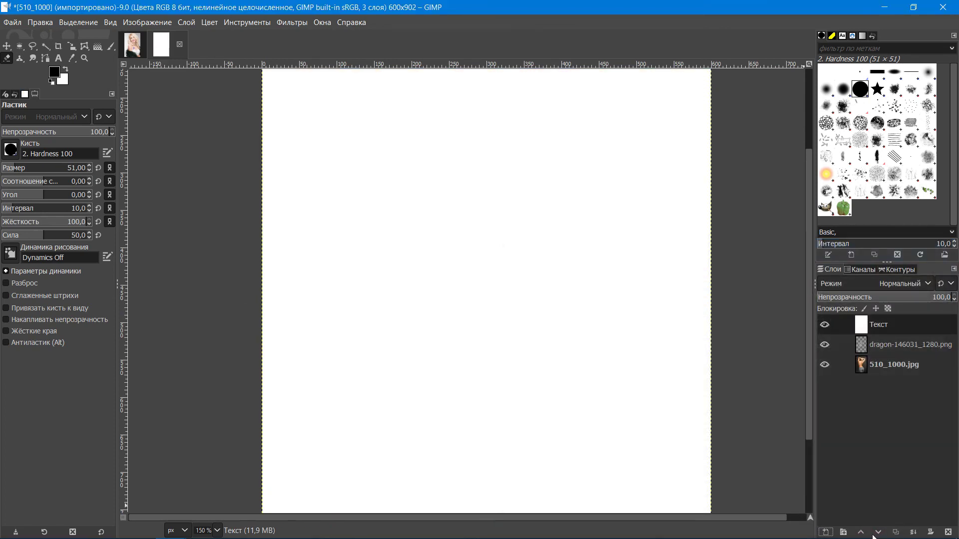
left_click(875, 533)
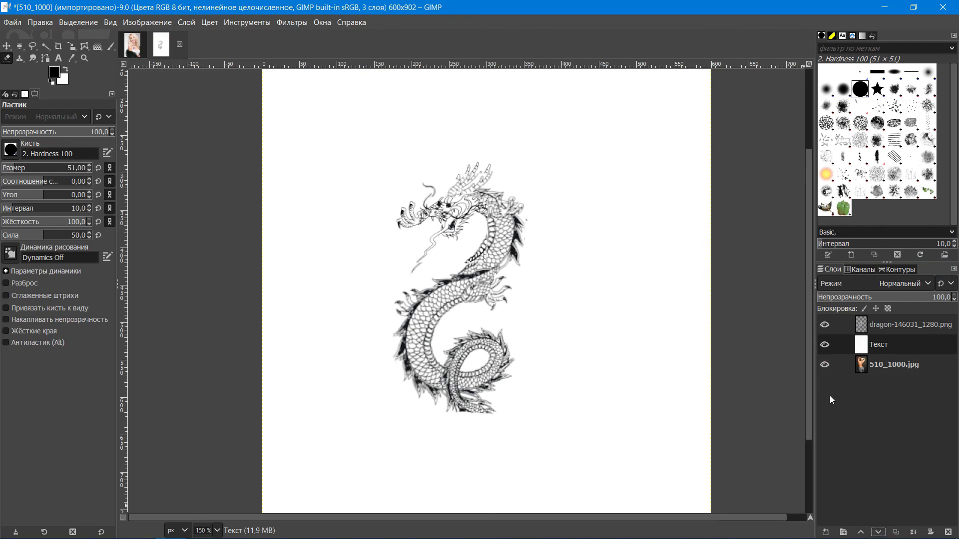
left_click(901, 325)
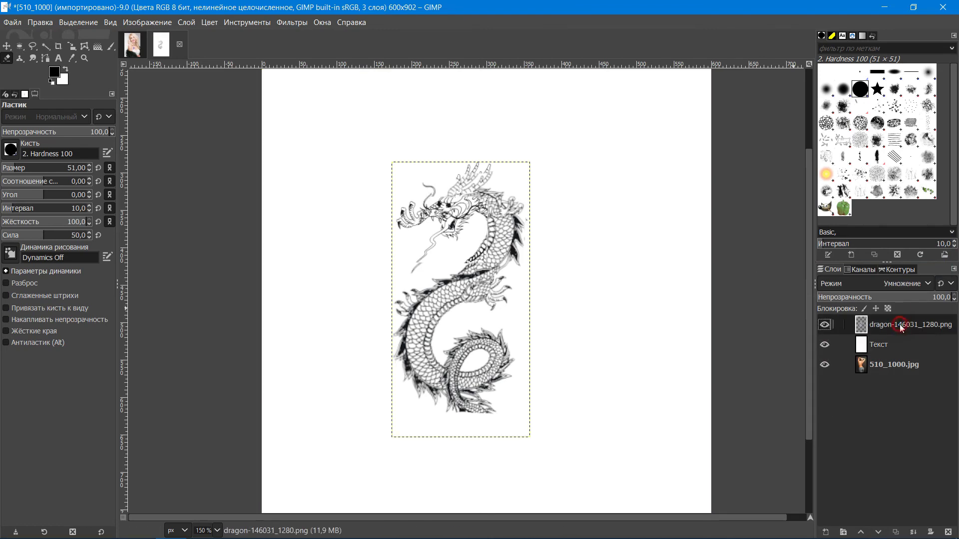
left_click(248, 22)
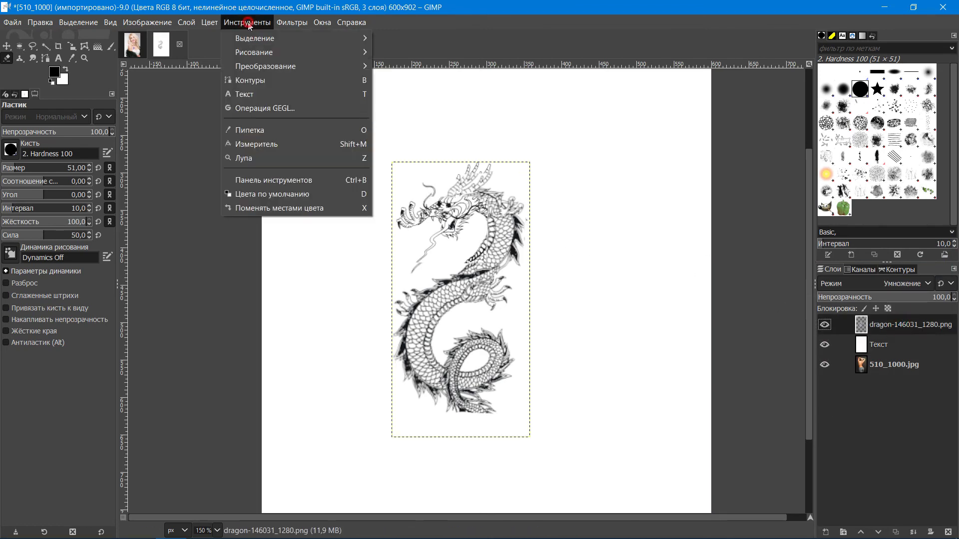
mouse_move(265, 66)
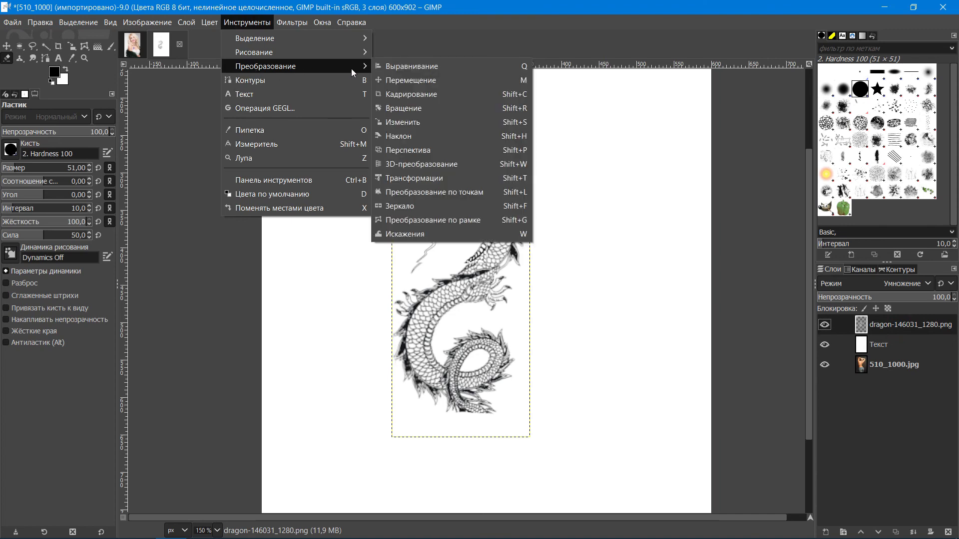
left_click(415, 151)
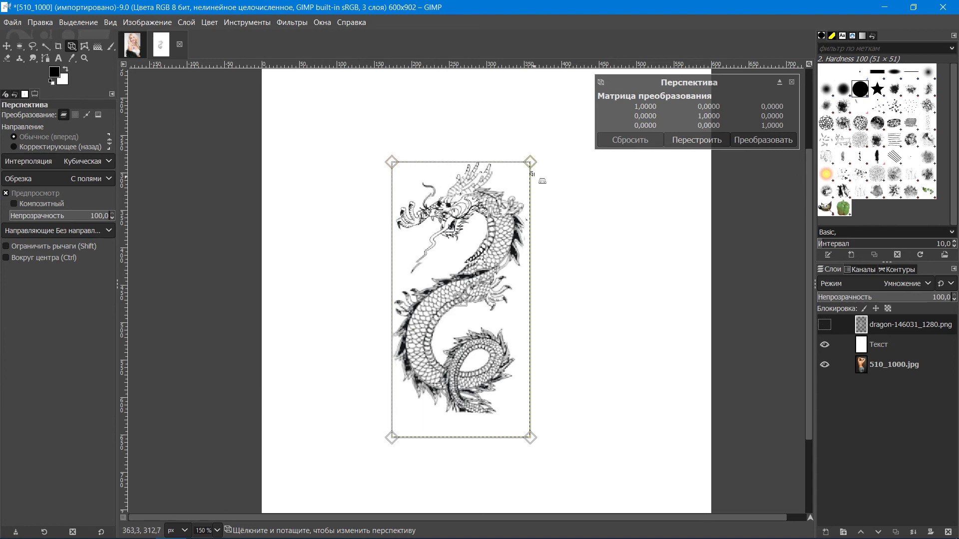
left_click_drag(530, 162, 528, 189)
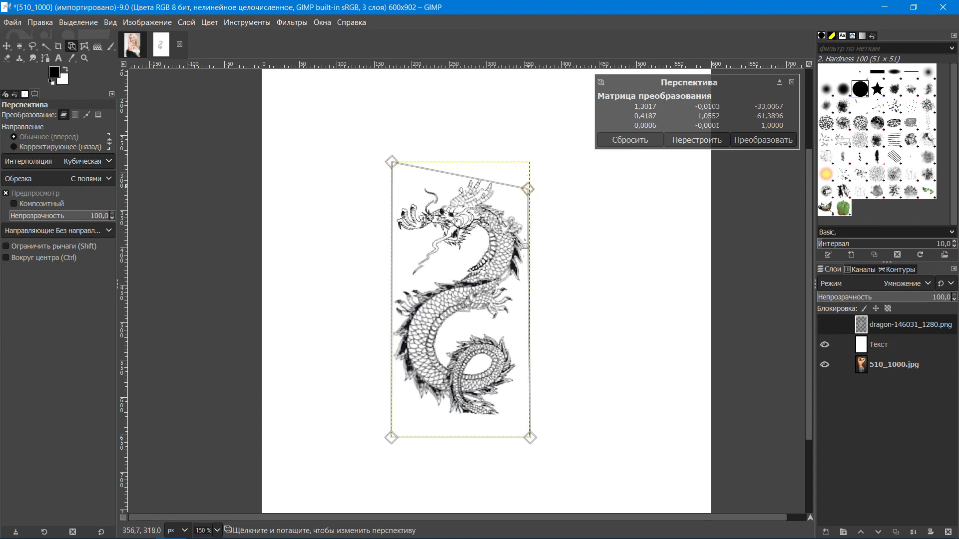
left_click_drag(529, 435, 478, 386)
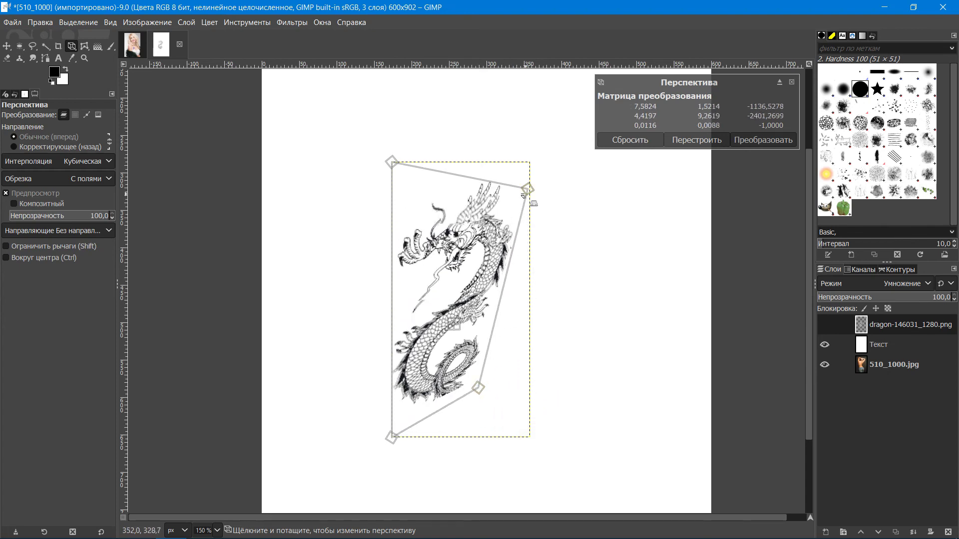
left_click_drag(527, 189, 480, 187)
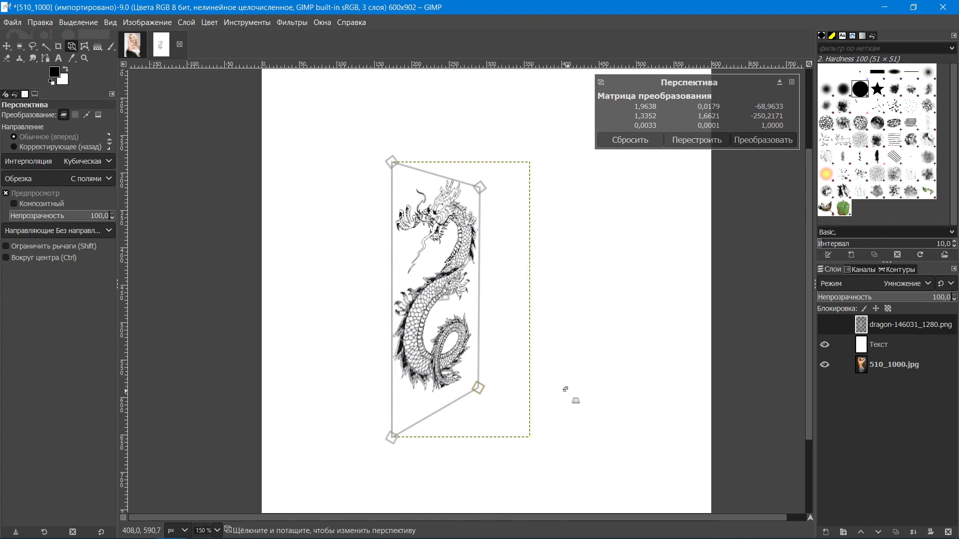
left_click(630, 141)
key("Escape")
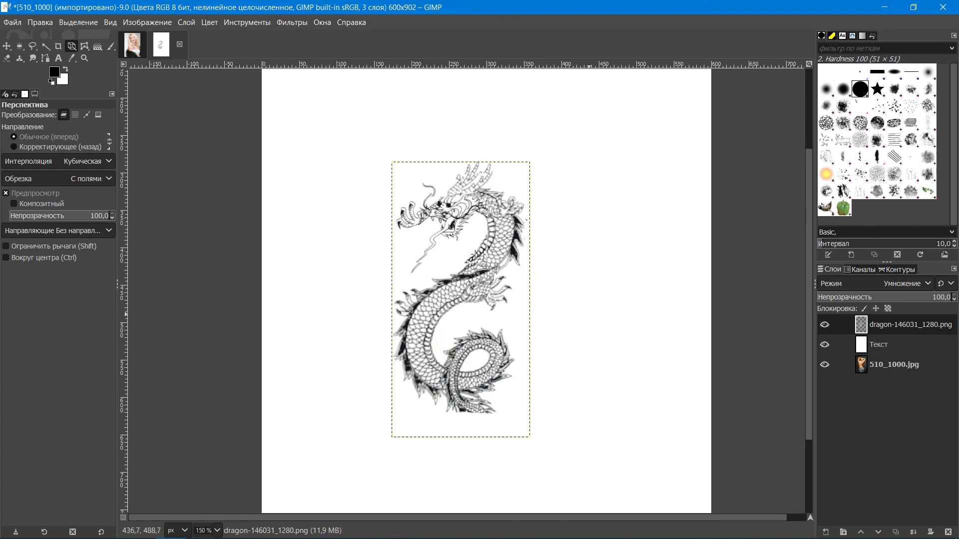
- Rotate the dragon in 3D by dragging with the 3D Transform tool
left_click(248, 24)
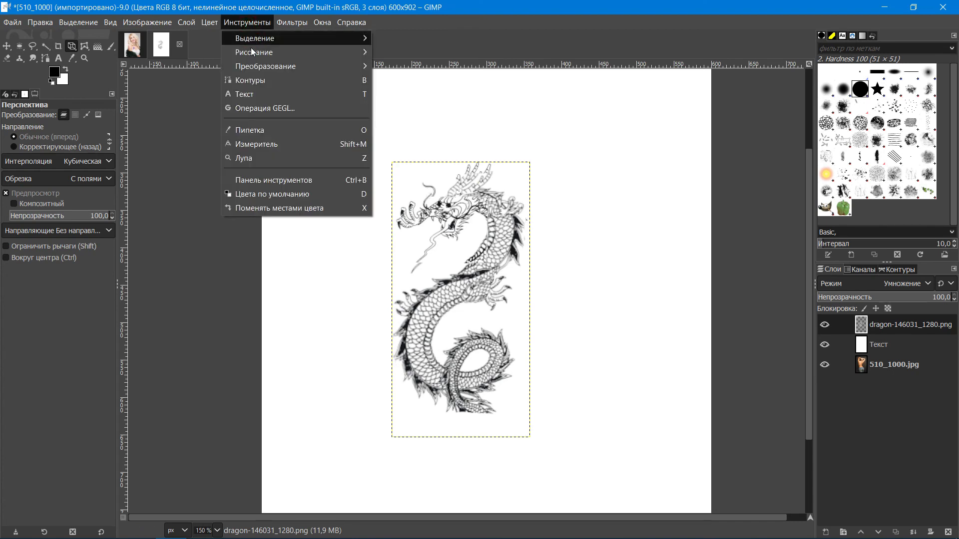
mouse_move(265, 66)
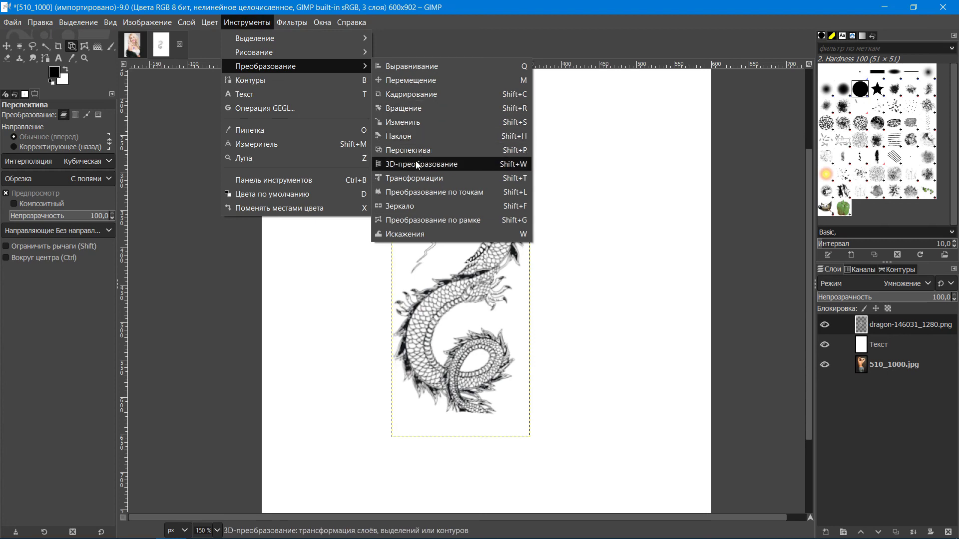
left_click(417, 165)
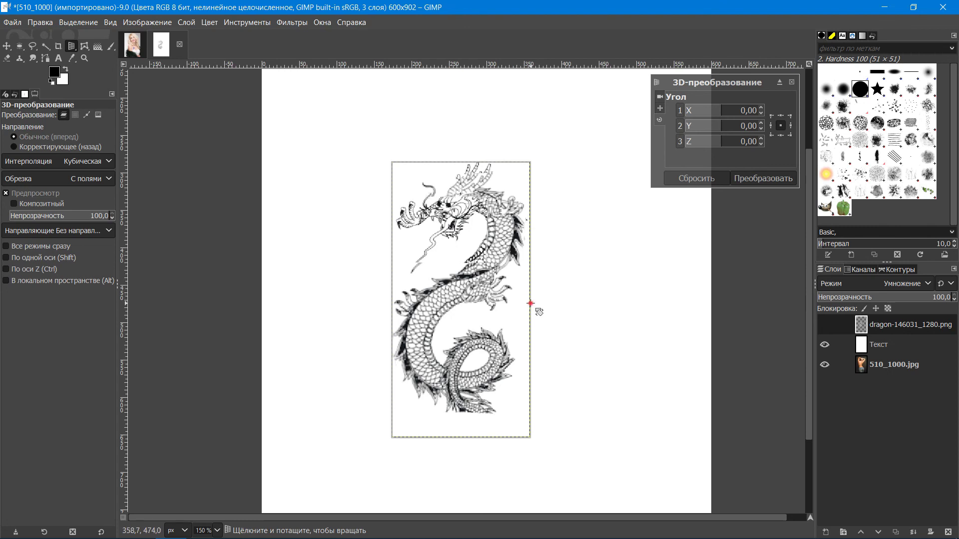
mouse_move(531, 303)
left_mouse_down()
mouse_move(522, 309)
mouse_move(587, 303)
left_mouse_up()
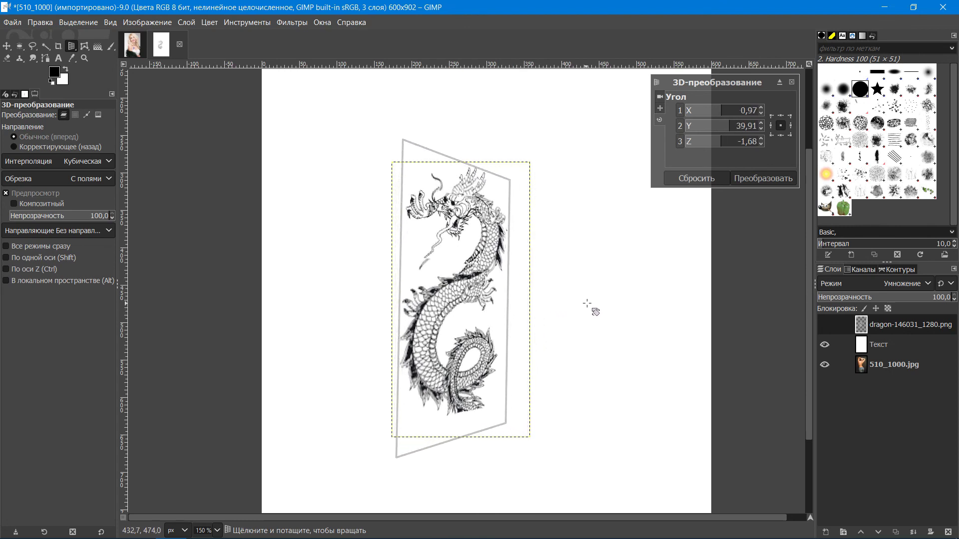
left_click_drag(587, 303, 539, 311)
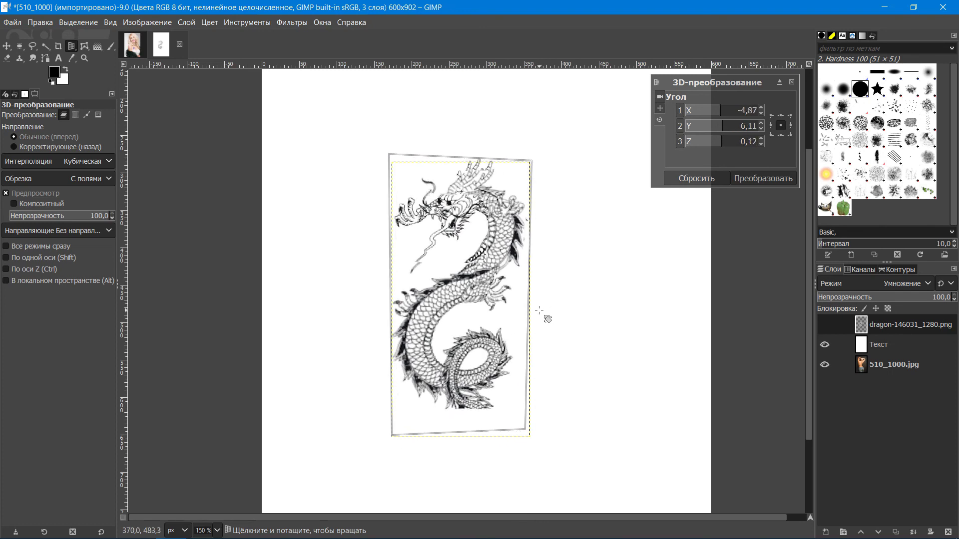
- Set the dragon's backward X-axis tilt to 51.13 degrees
left_click(761, 108)
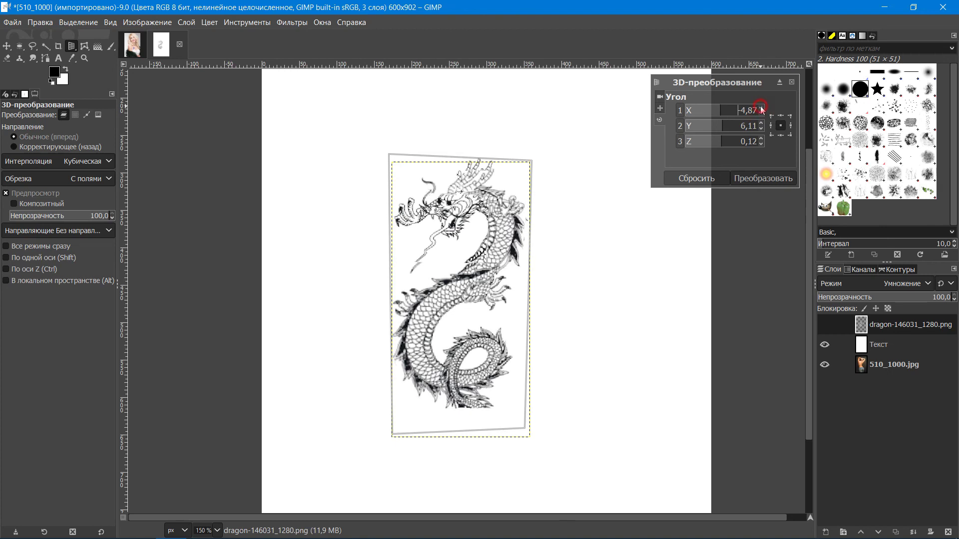
left_click(761, 108)
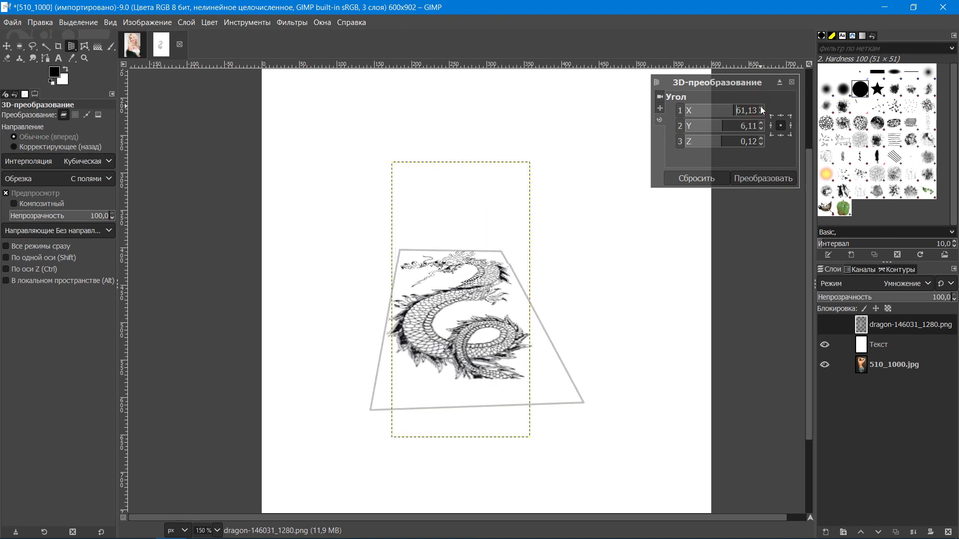
left_click(761, 108)
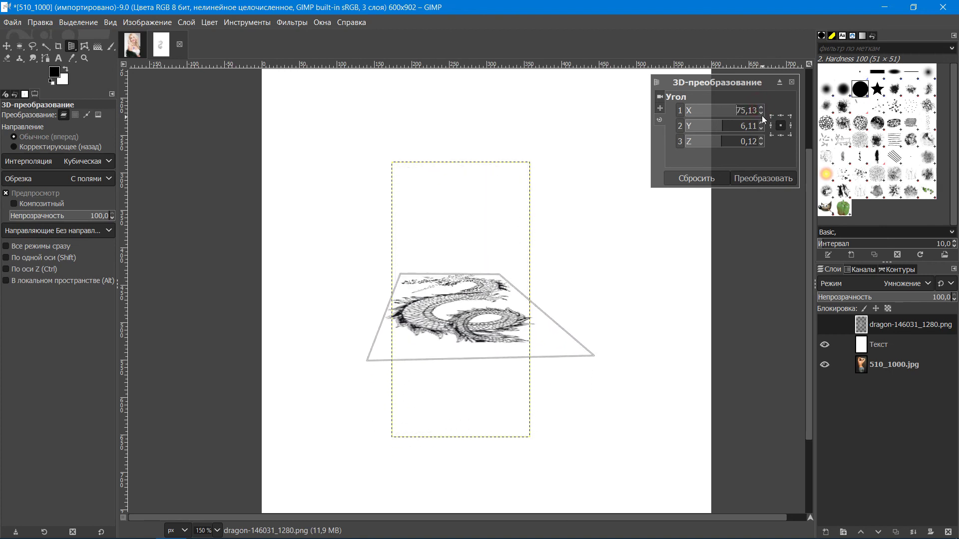
left_click(761, 113)
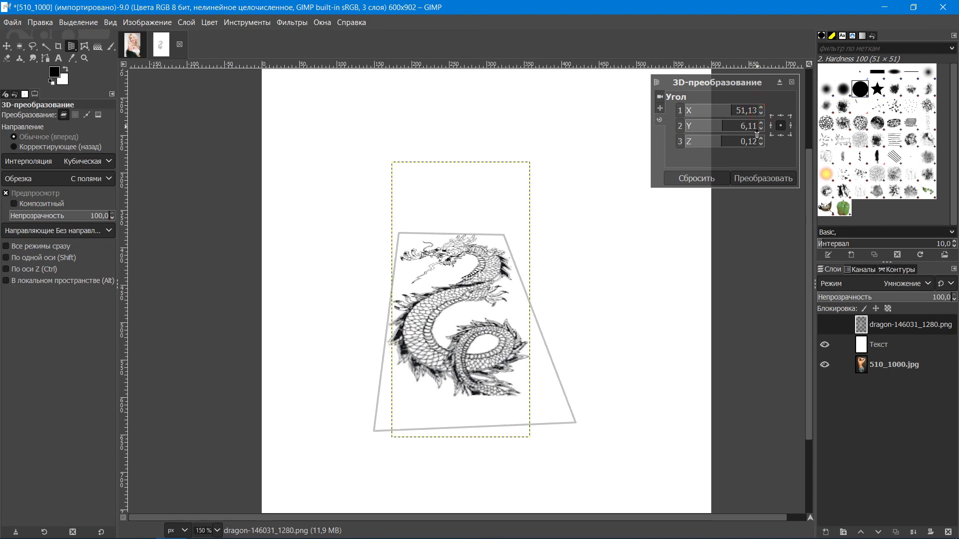